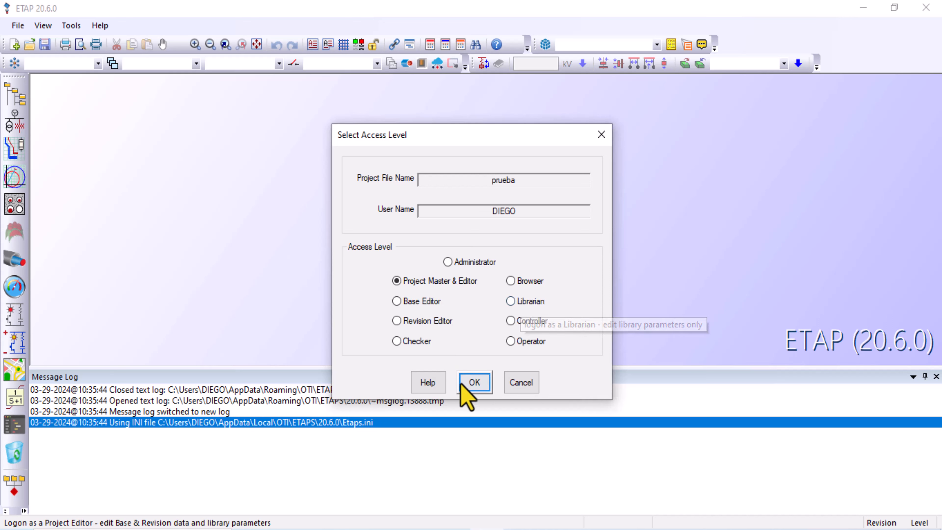
# - Open the prueba project with the Project Master & Editor access level and maximize its OLV1 one-line diagram
pyautogui.click(476, 388)
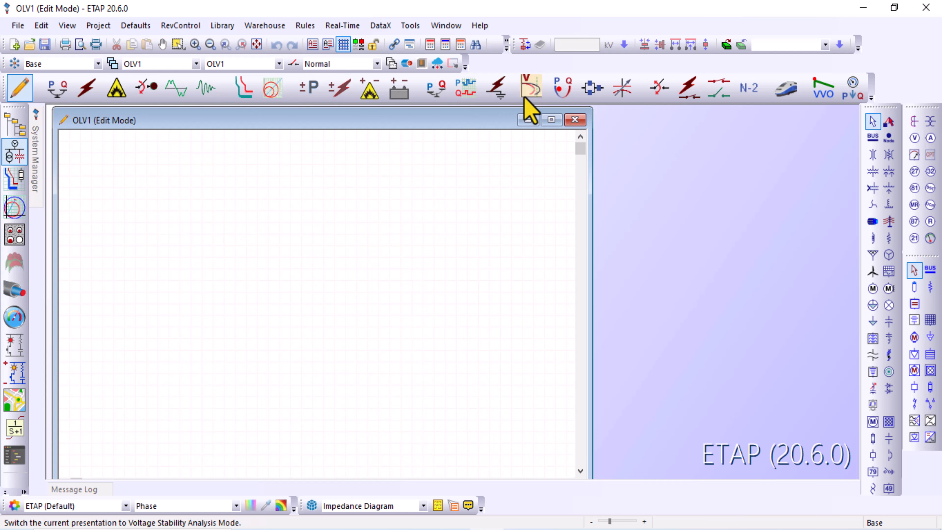
pyautogui.click(551, 120)
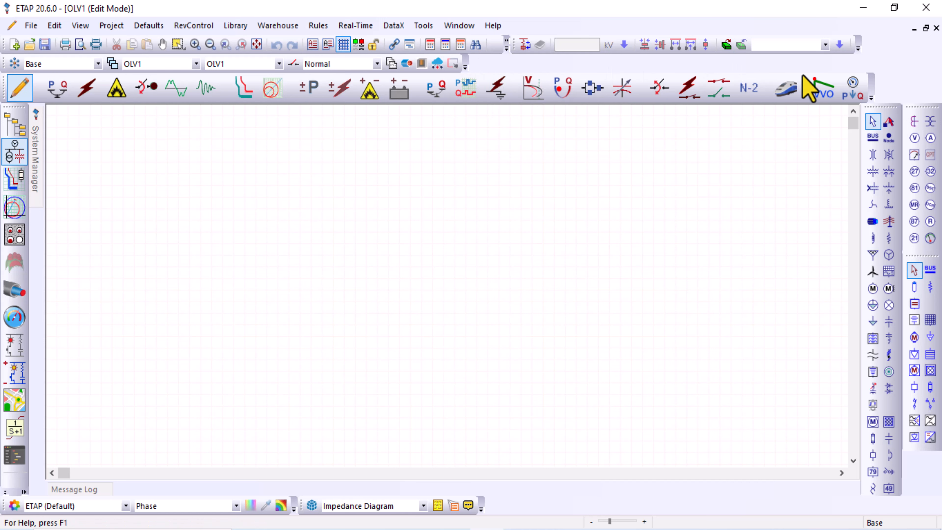
pyautogui.click(871, 97)
pyautogui.moveTo(866, 112)
pyautogui.moveTo(905, 113)
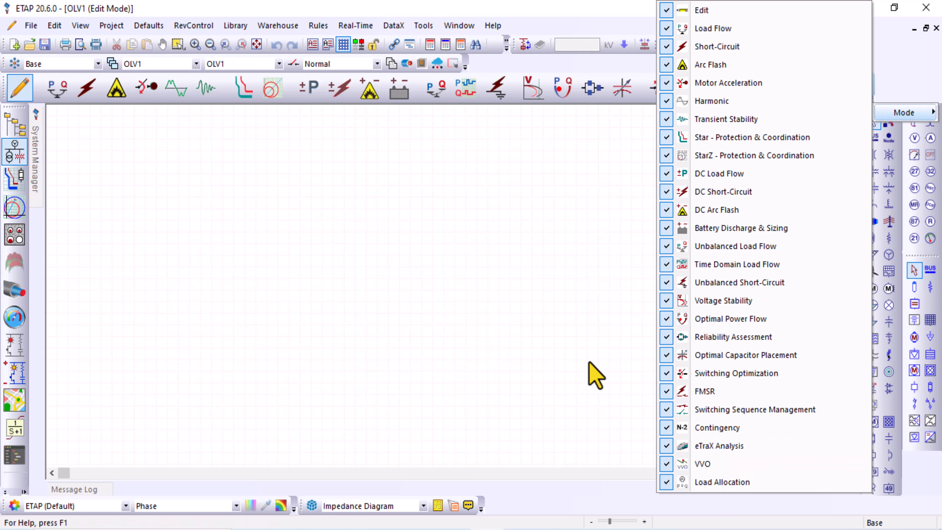
pyautogui.click(582, 345)
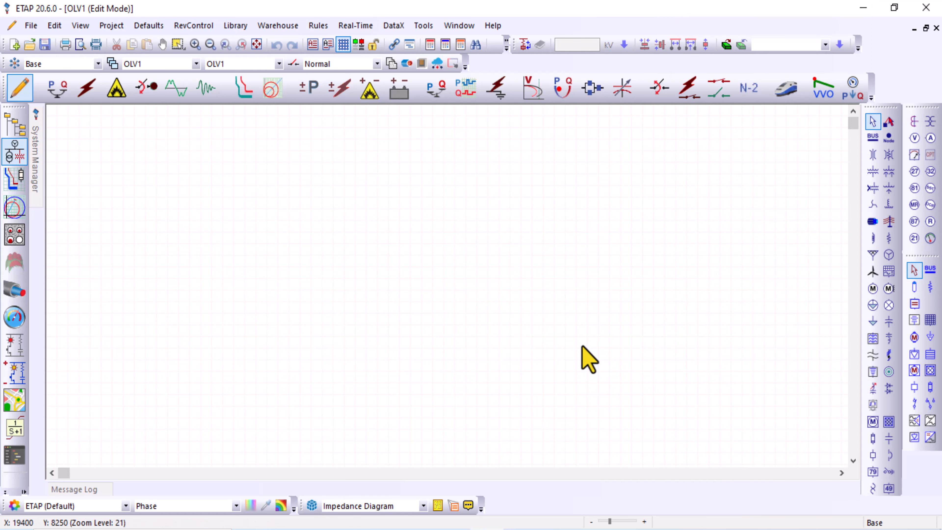
# - Undock the AC Edit, instrument and DC Edit toolbars and arrange them floating side by side, with the instrument toolbar below DC Edit
pyautogui.moveTo(879, 106); pyautogui.dragTo(712, 69)
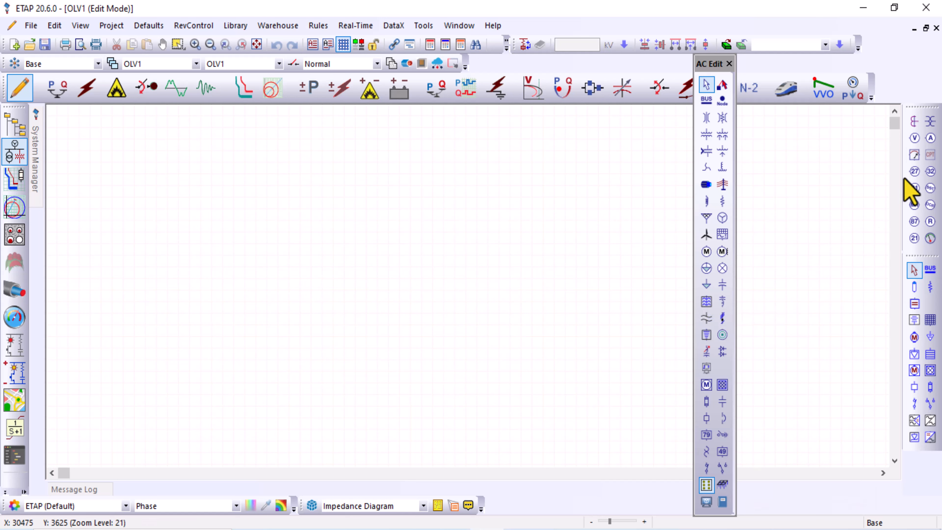
pyautogui.moveTo(924, 113); pyautogui.dragTo(762, 119)
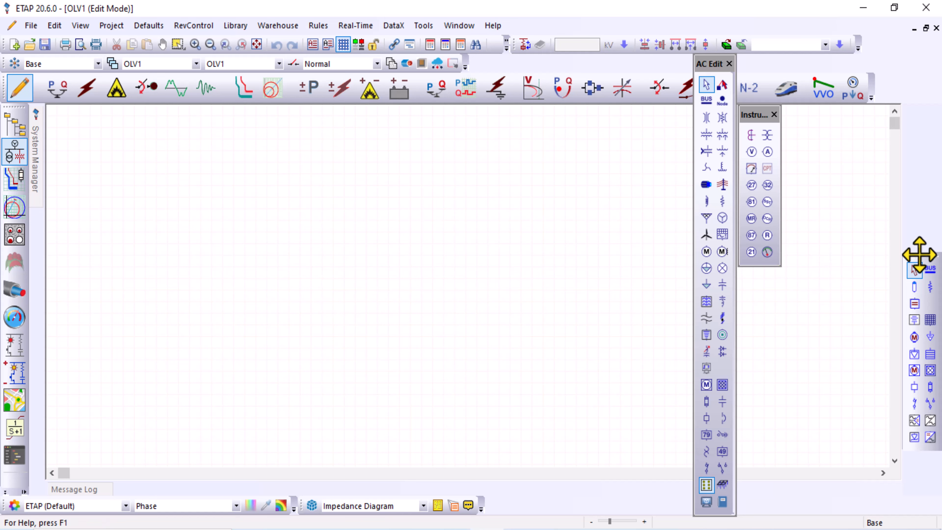
pyautogui.moveTo(919, 254); pyautogui.dragTo(753, 280)
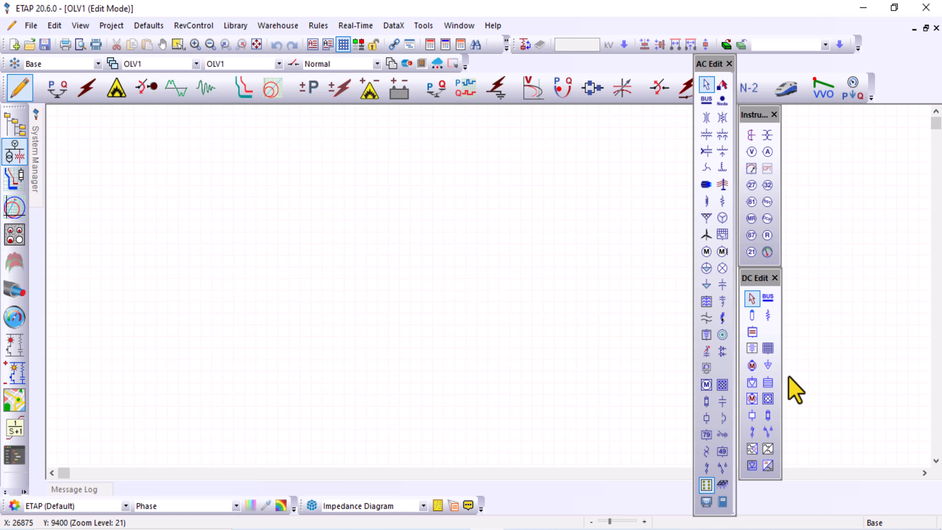
pyautogui.moveTo(758, 278); pyautogui.dragTo(921, 111)
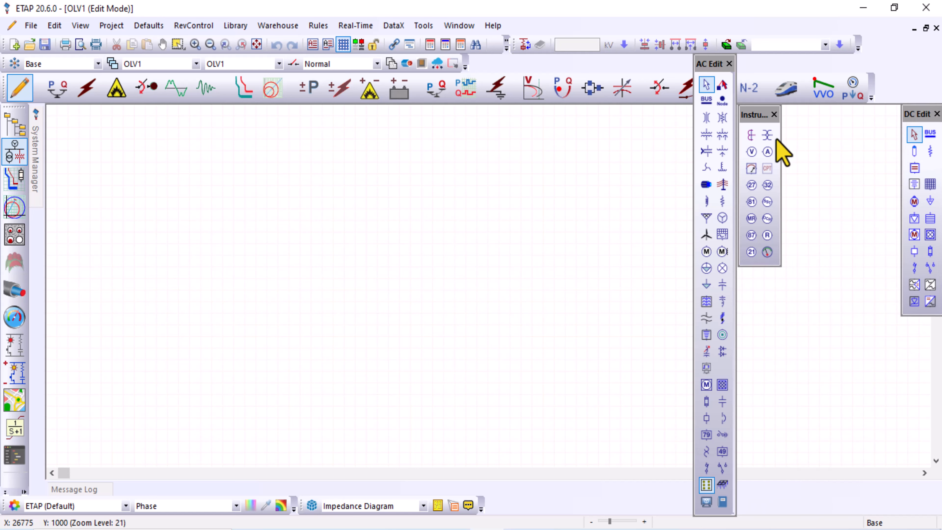
pyautogui.moveTo(761, 116); pyautogui.dragTo(920, 323)
pyautogui.moveTo(711, 66); pyautogui.dragTo(873, 108)
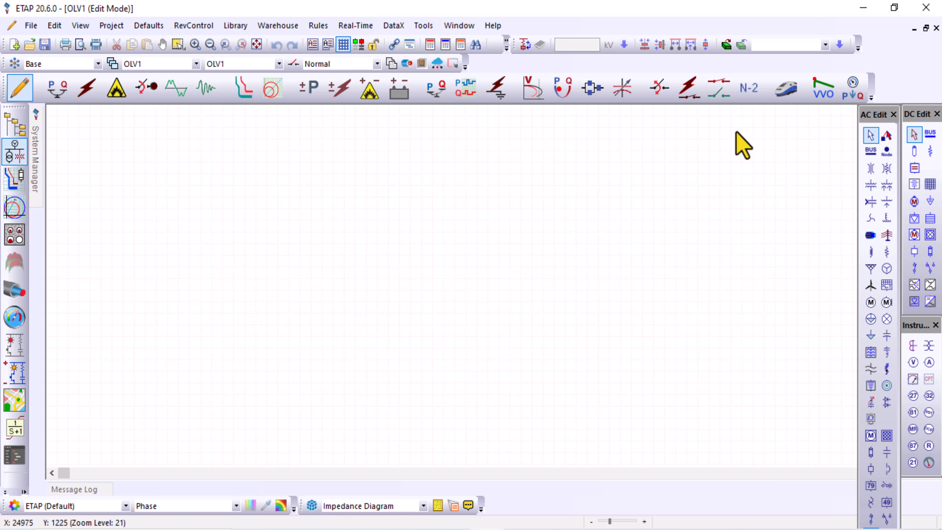
# - Open the one-line template picker, look through the IEC template categories, and expand the ANSI ones
pyautogui.click(727, 45)
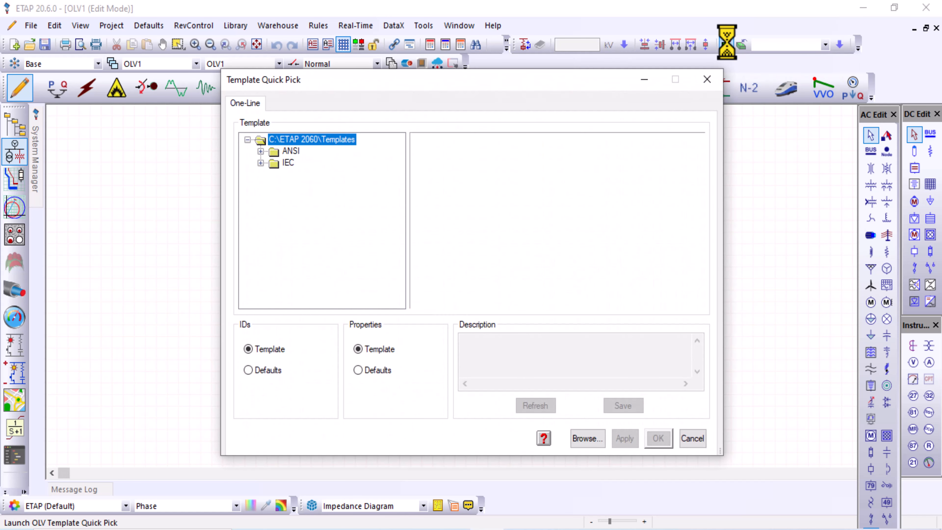
pyautogui.click(260, 151)
pyautogui.click(260, 151)
pyautogui.click(260, 163)
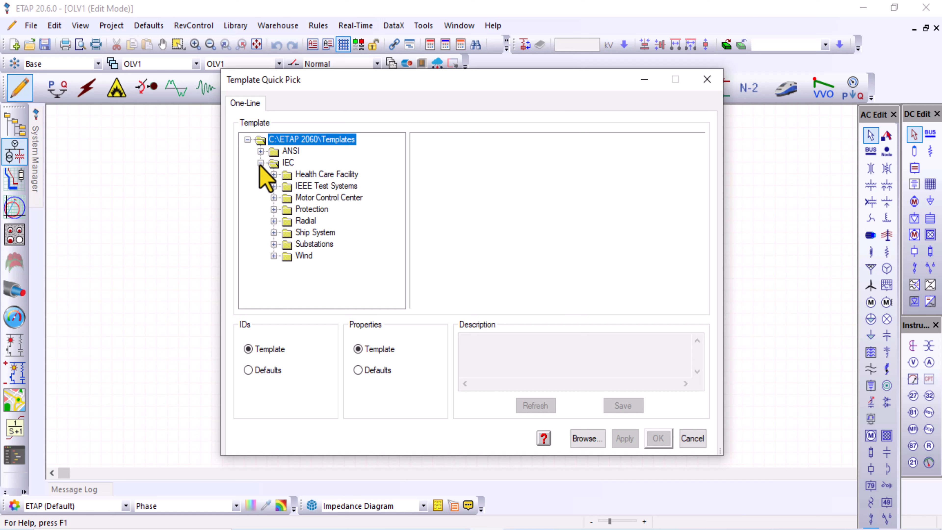
pyautogui.click(260, 163)
pyautogui.click(261, 151)
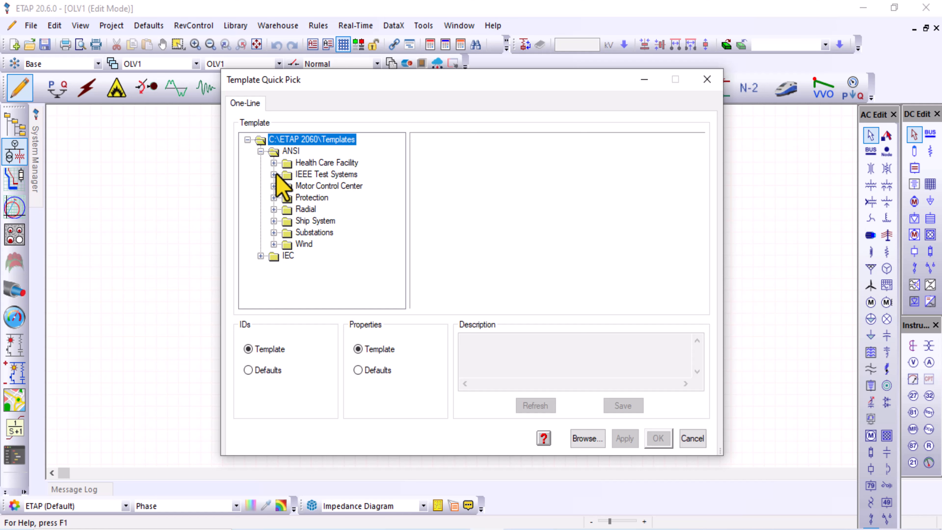
# - Insert the IEEE 14 BUS template from the ANSI IEEE Test Systems category into the one-line diagram
pyautogui.click(273, 175)
pyautogui.click(302, 186)
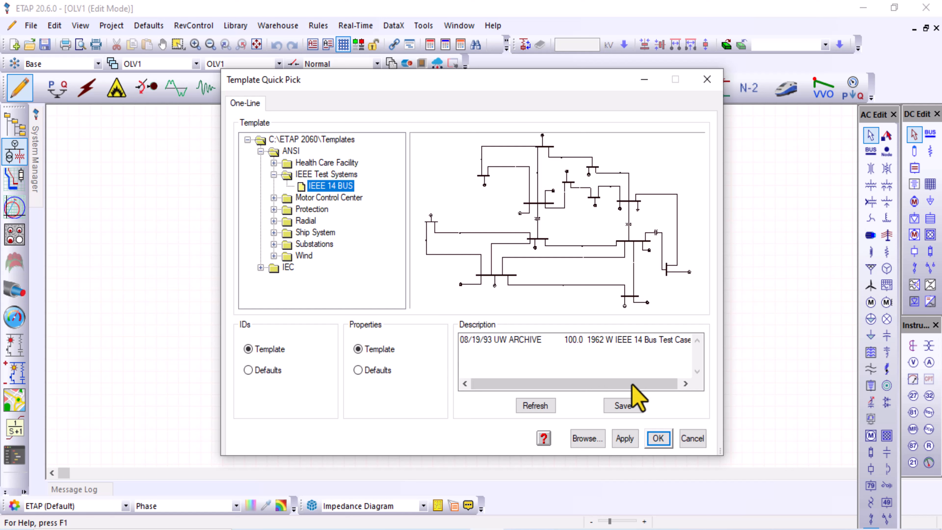
pyautogui.click(625, 442)
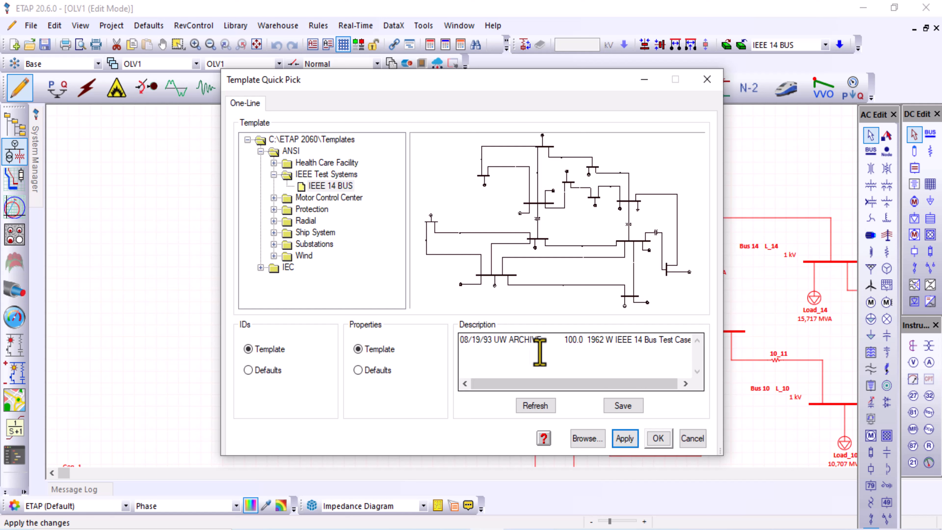
pyautogui.click(654, 442)
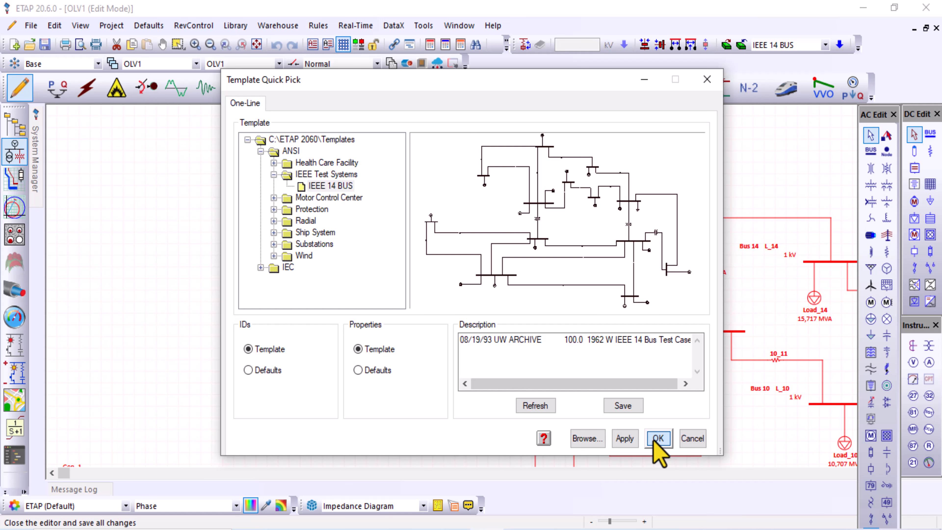
pyautogui.click(658, 439)
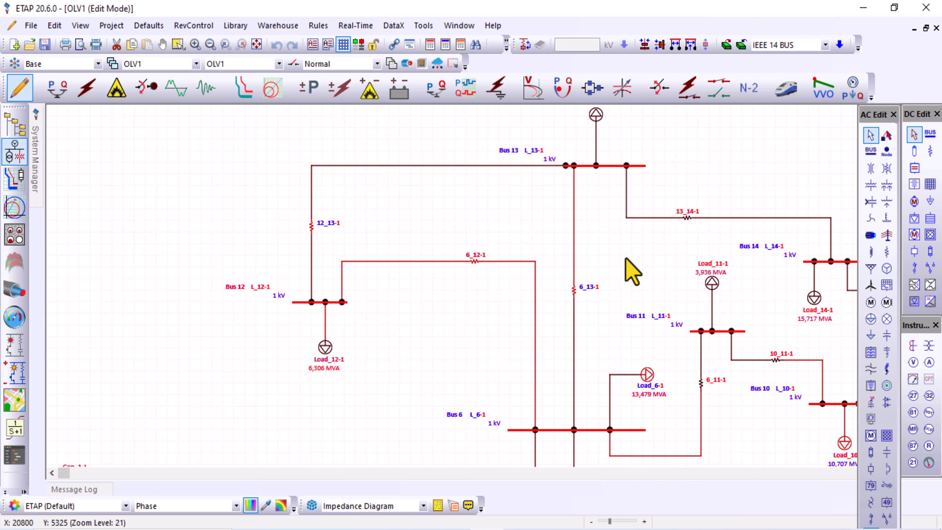
# - Examine the buses, loads, generators, transformers and branches of the inserted IEEE 14-bus one-line diagram
pyautogui.scroll(2, 639, 204)
pyautogui.scroll(2, 637, 215)
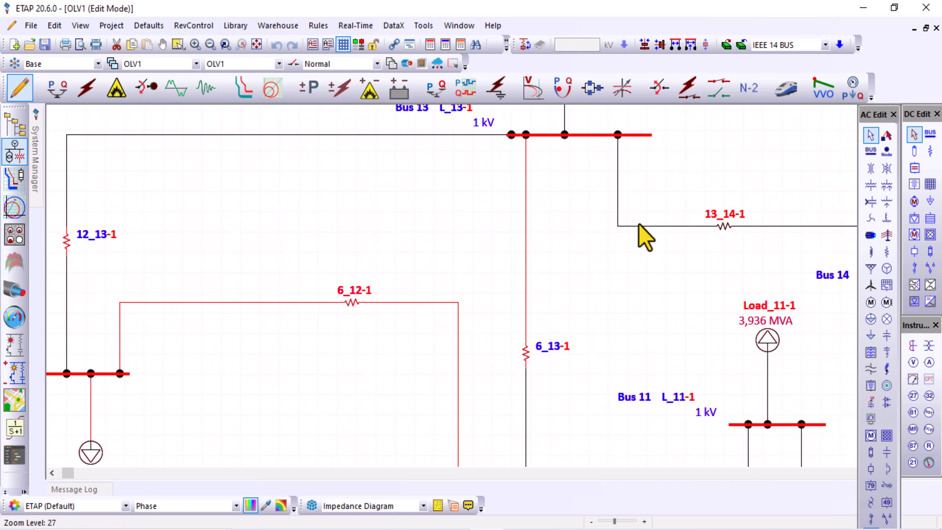
pyautogui.scroll(-1, 635, 226)
pyautogui.scroll(-5, 417, 275)
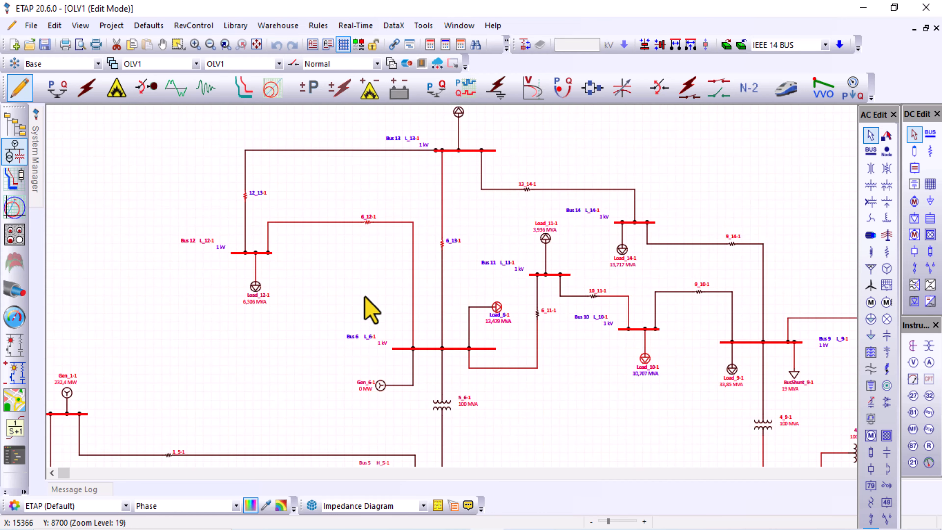
pyautogui.scroll(1, 583, 298)
pyautogui.scroll(6, 534, 323)
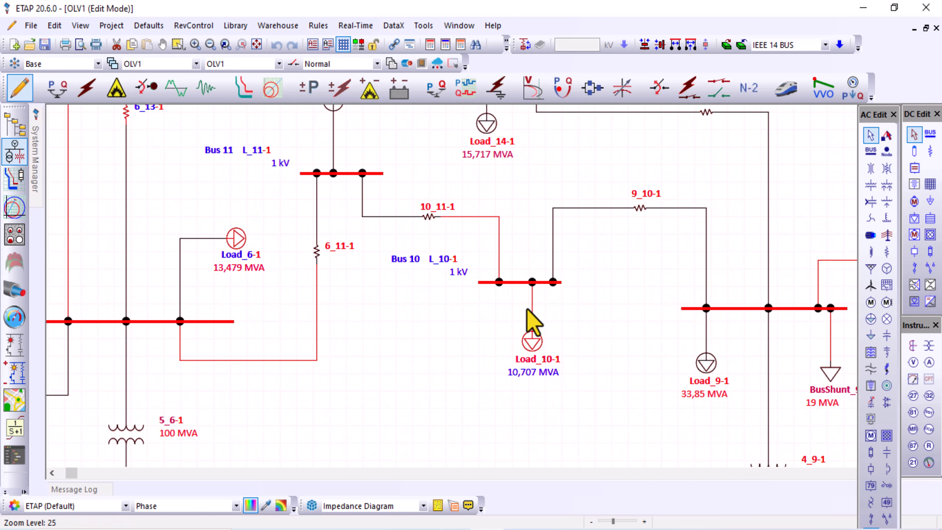
pyautogui.scroll(2, 415, 334)
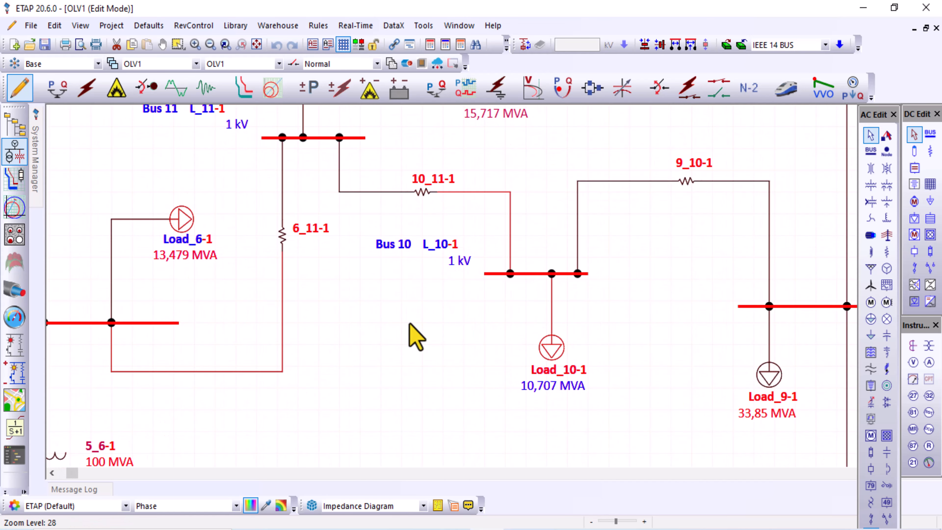
pyautogui.scroll(-1, 416, 336)
pyautogui.scroll(-1, 469, 328)
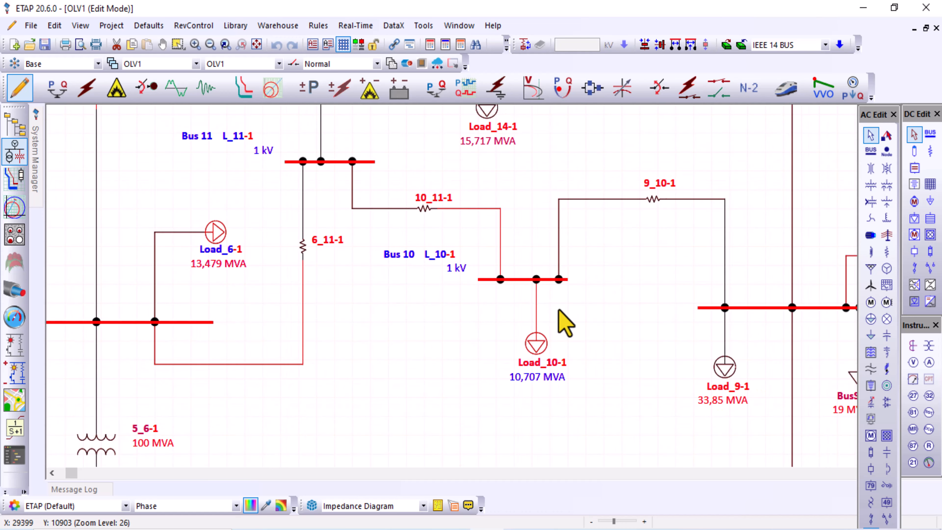
pyautogui.scroll(-9, 559, 311)
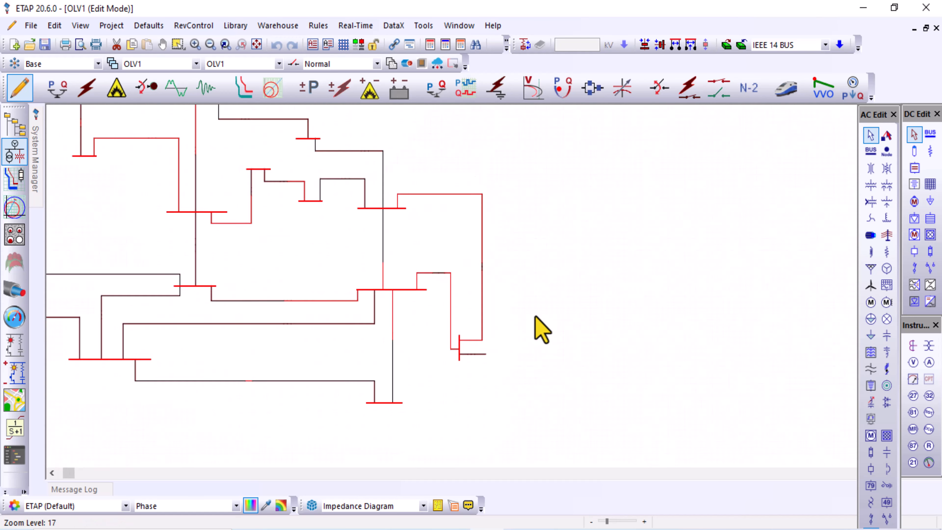
pyautogui.scroll(5, 457, 326)
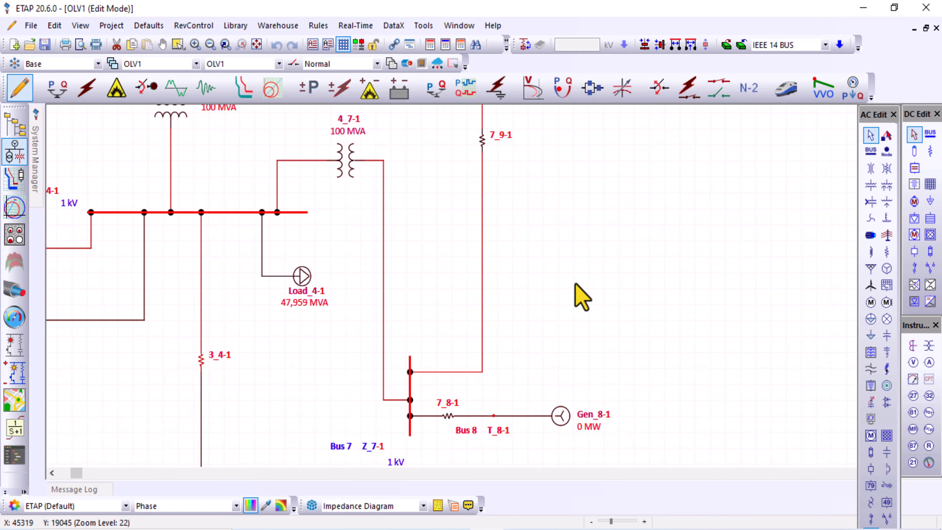
pyautogui.scroll(-8, 580, 297)
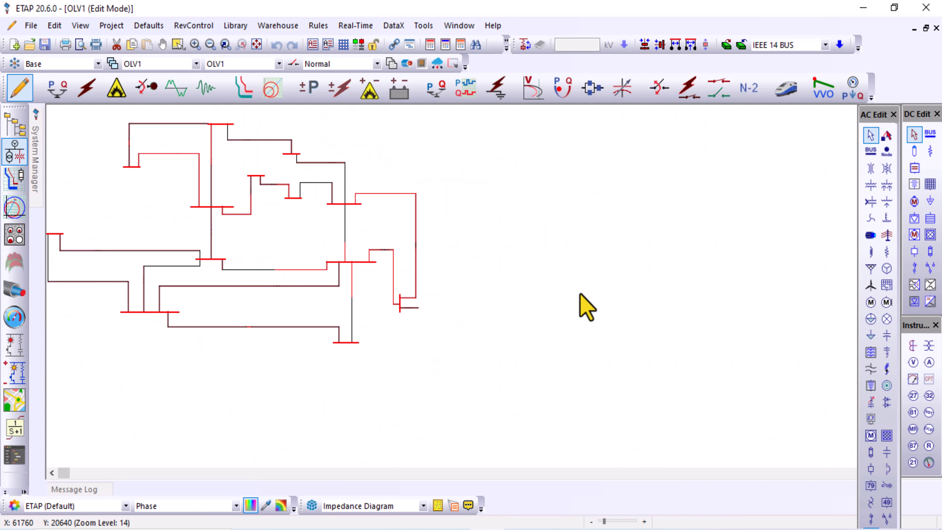
pyautogui.scroll(8, 89, 147)
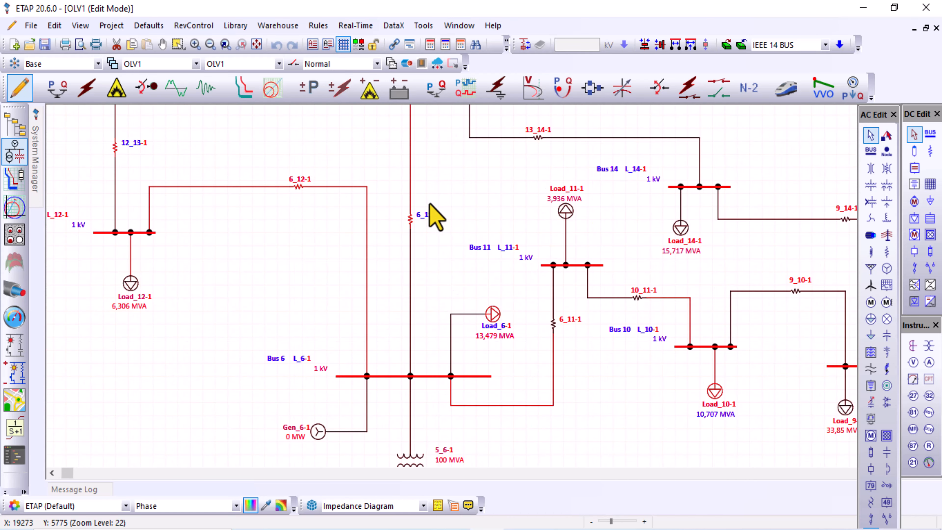
pyautogui.scroll(5, 438, 217)
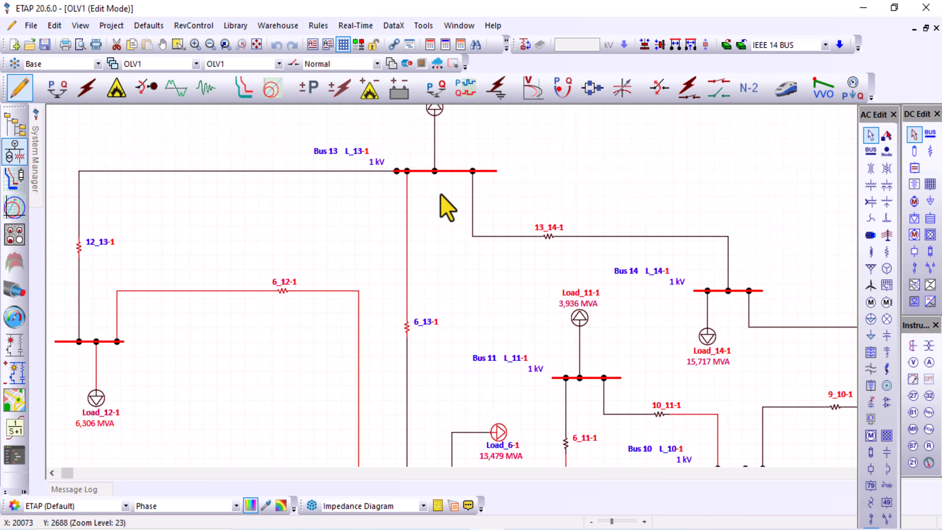
pyautogui.scroll(-8, 447, 207)
pyautogui.scroll(4, 447, 208)
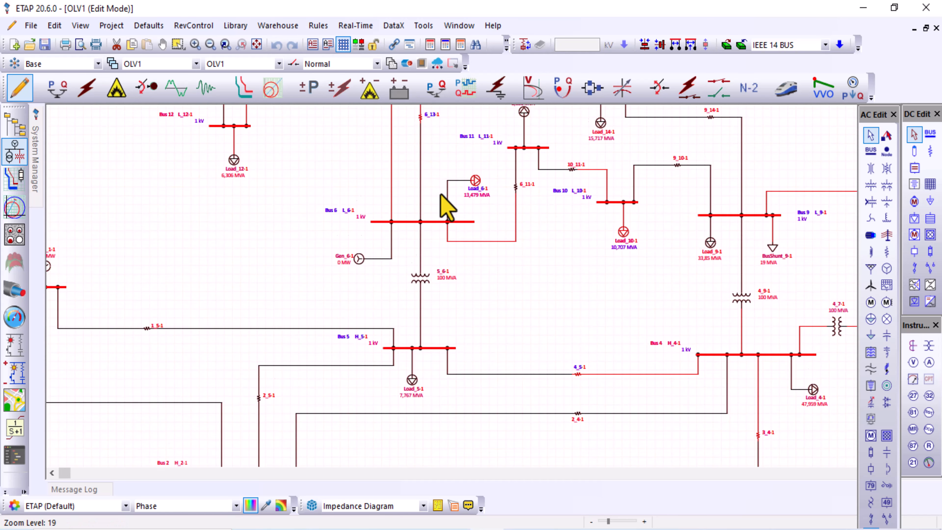
pyautogui.scroll(-5, 447, 207)
pyautogui.scroll(8, 447, 208)
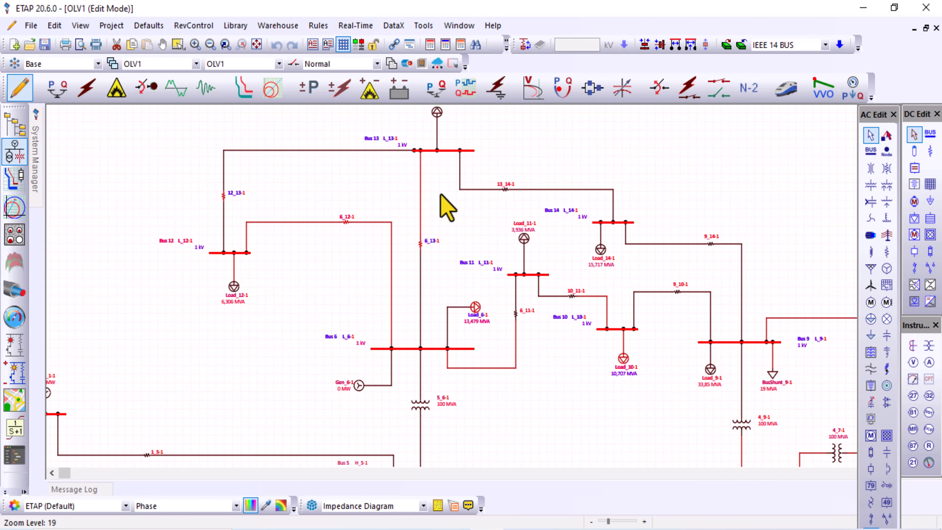
pyautogui.scroll(3, 447, 208)
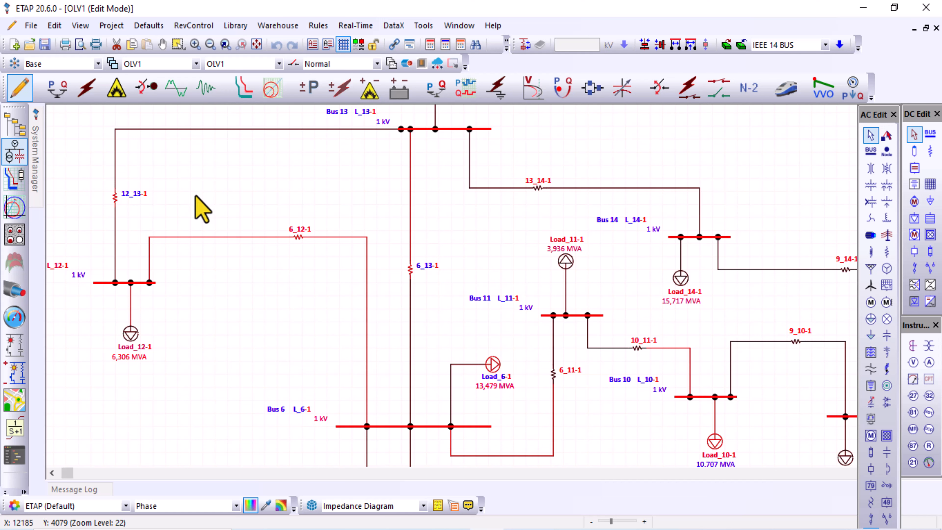
# - Switch the diagram to load flow analysis and run a load flow study with the output report named LF
pyautogui.click(57, 91)
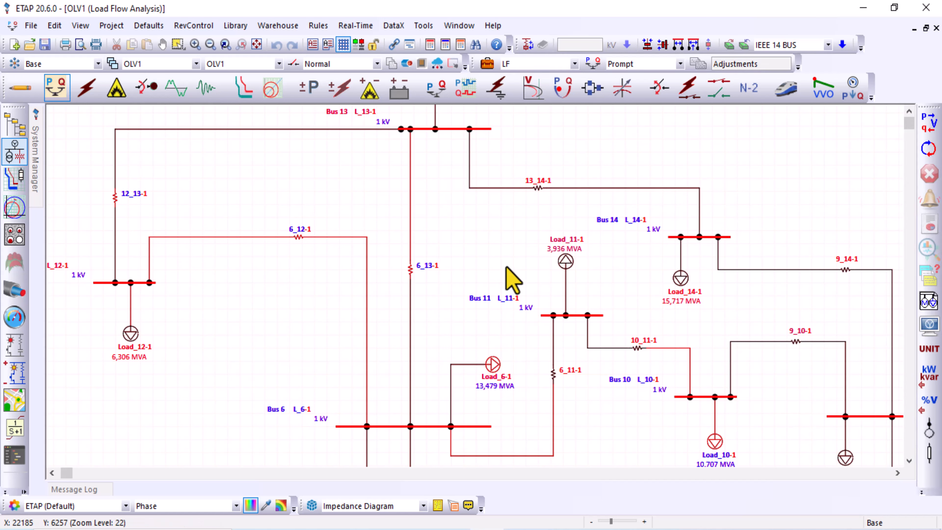
pyautogui.click(929, 121)
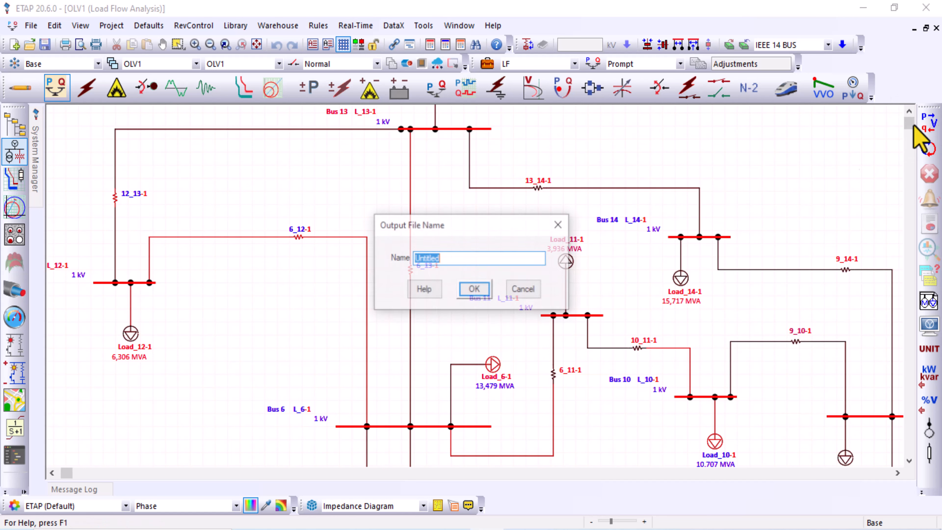
pyautogui.press('capslock')
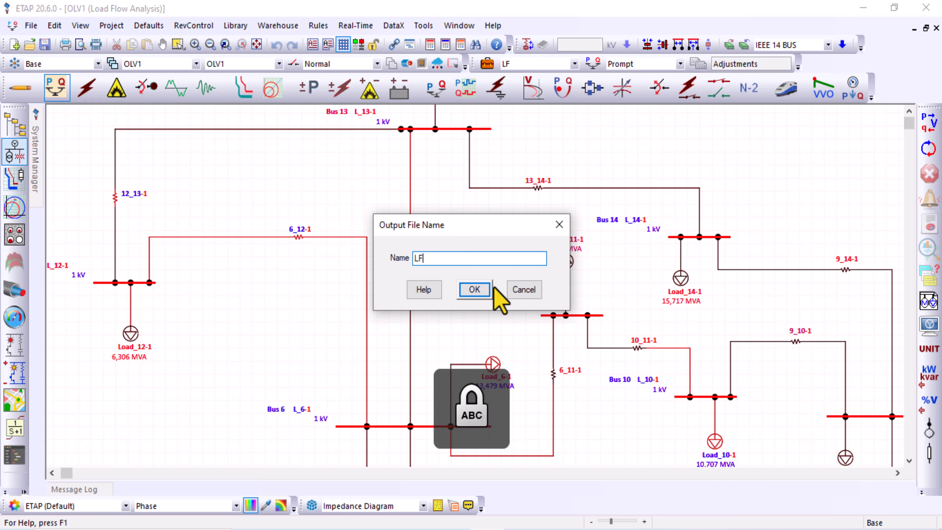
pyautogui.click(476, 291)
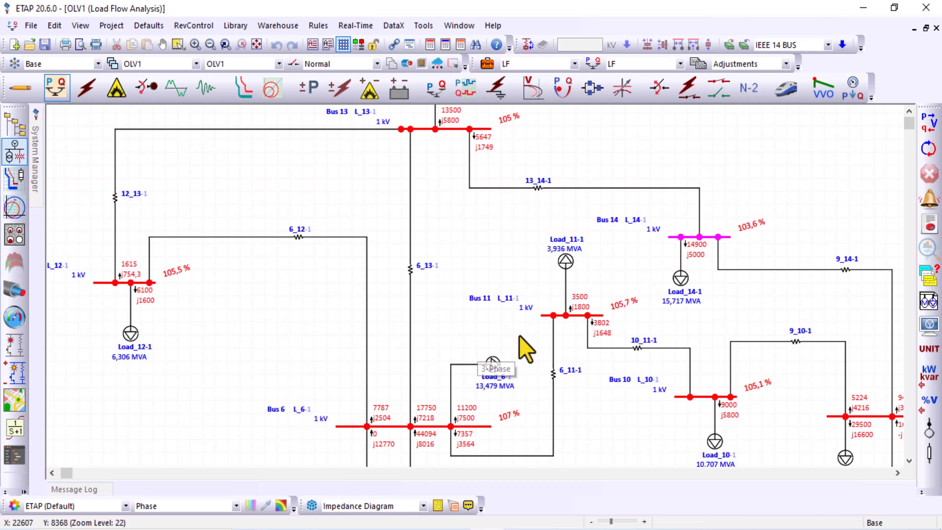
# - Examine the load flow power and voltage results shown around Bus 6 on the diagram
pyautogui.scroll(3, 457, 470)
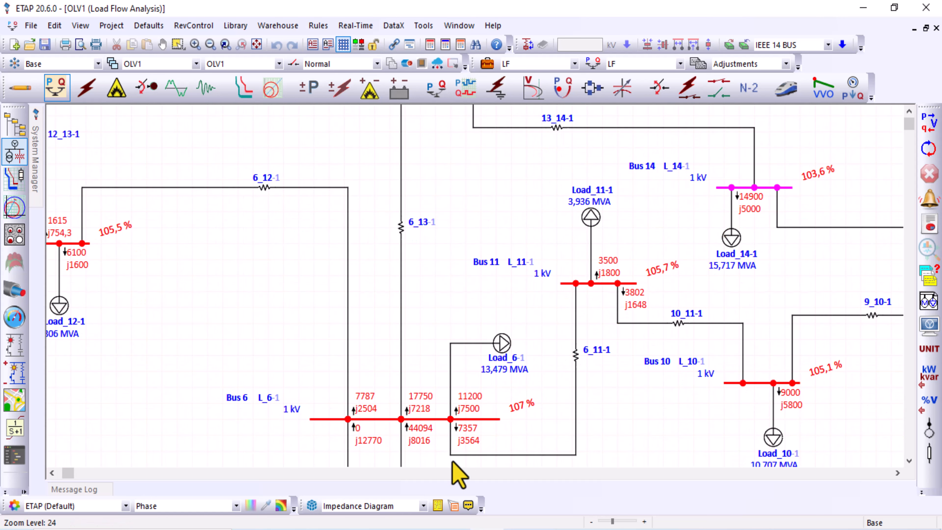
pyautogui.scroll(-2, 432, 349)
pyautogui.scroll(-2, 427, 335)
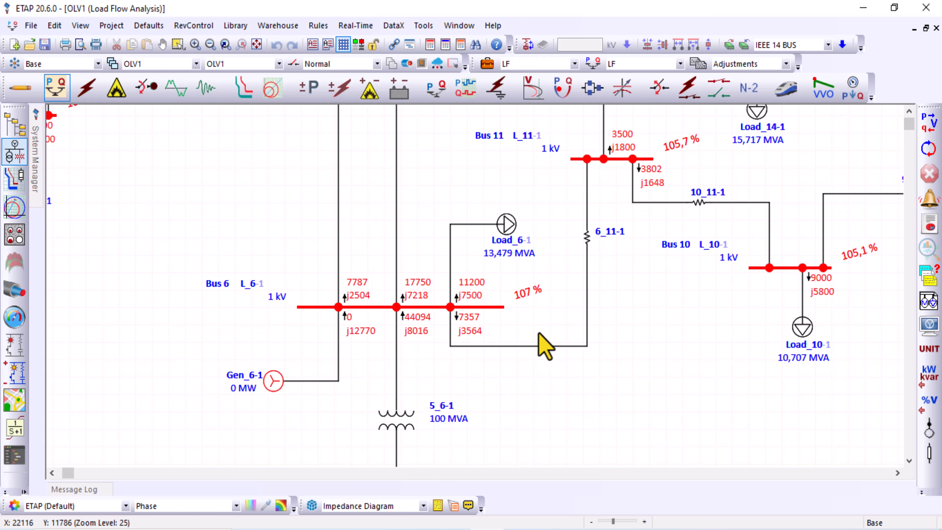
# - Show units on the load flow results and cycle the power flow annotations through kVA, kVA with amperes and kW back to kW with kvar
pyautogui.click(931, 353)
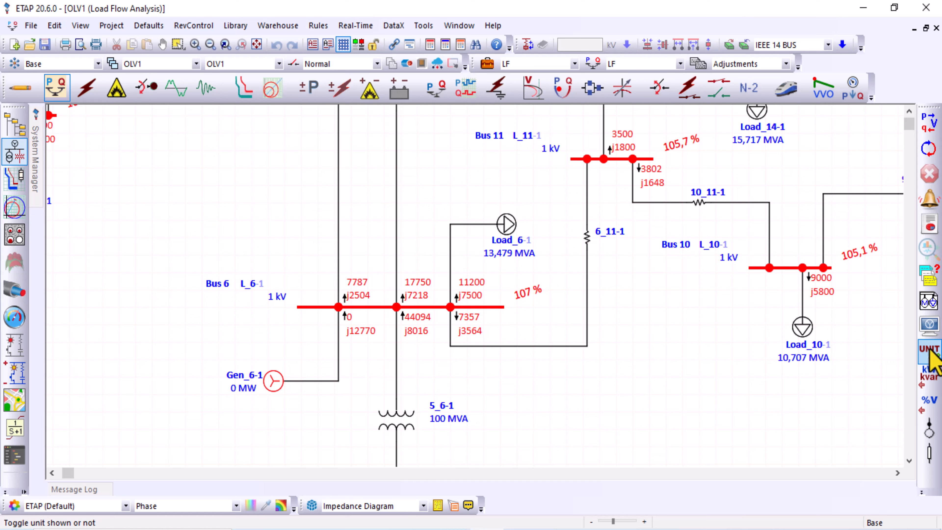
pyautogui.click(930, 383)
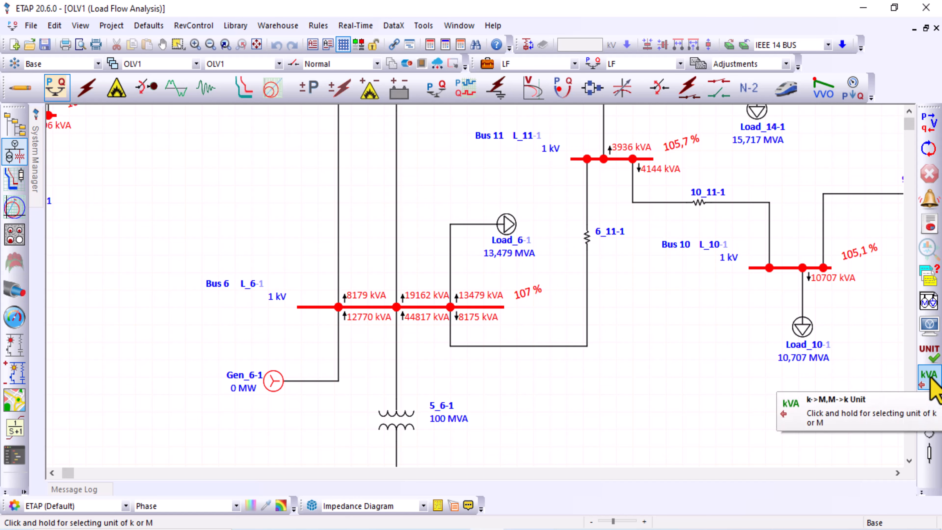
pyautogui.click(930, 383)
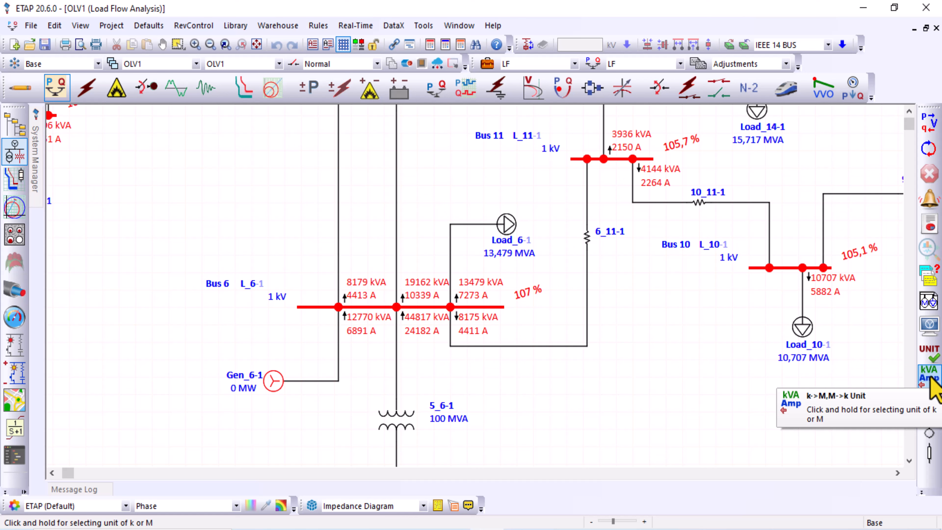
pyautogui.click(930, 379)
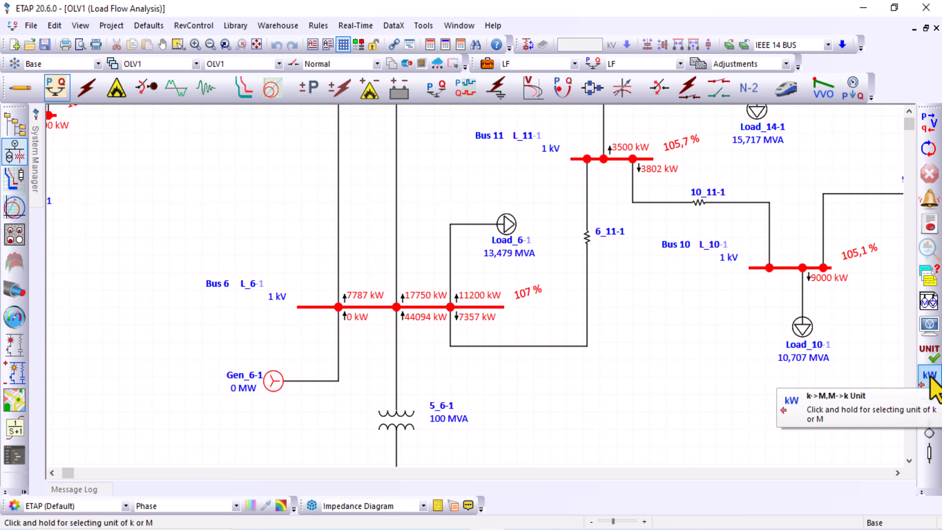
pyautogui.click(930, 379)
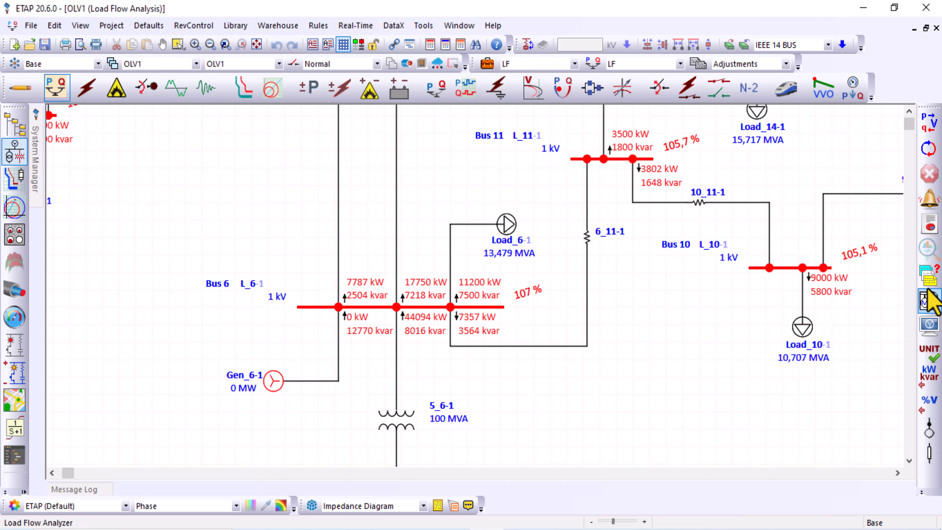
# - View the Load Flow Analyzer for the LF report of the active project and close it
pyautogui.click(929, 279)
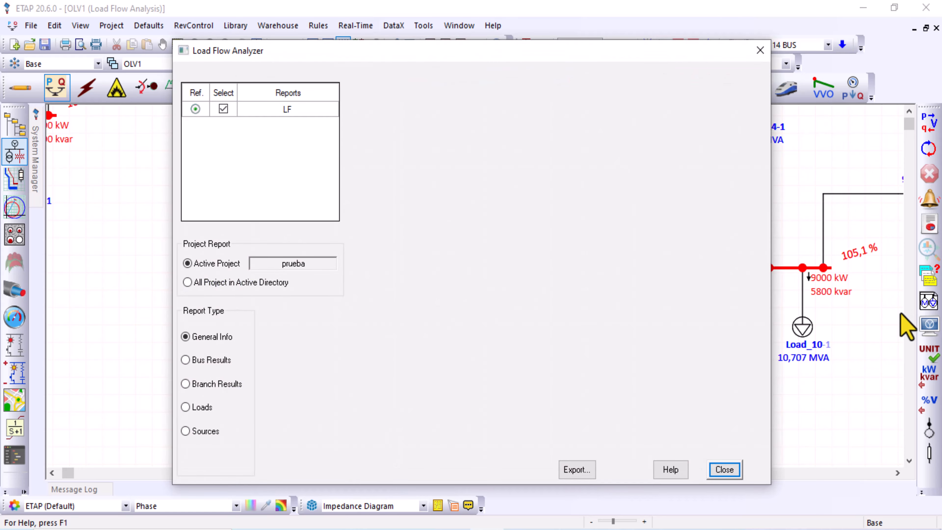
pyautogui.click(725, 470)
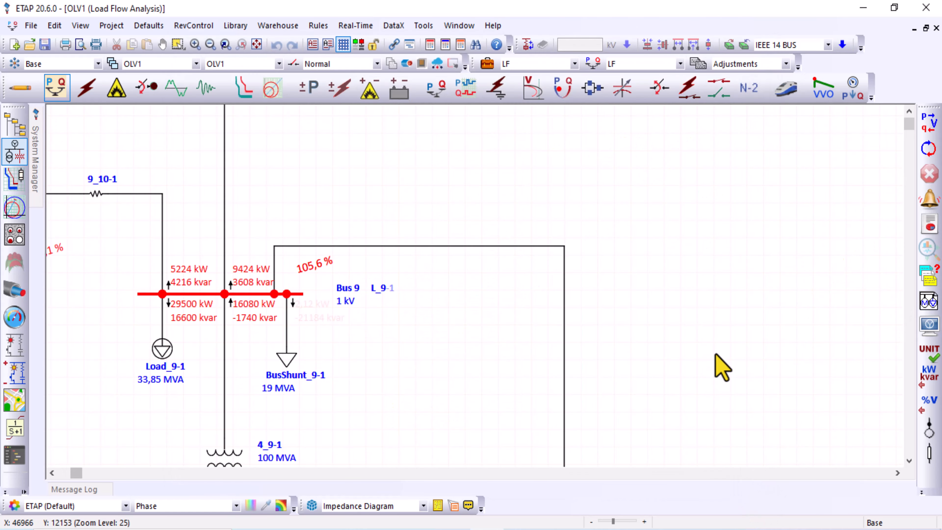
# - Review the bus voltage and power flow unit choices in the load flow display options, trying jkvar and restoring kW + jkvar
pyautogui.click(930, 329)
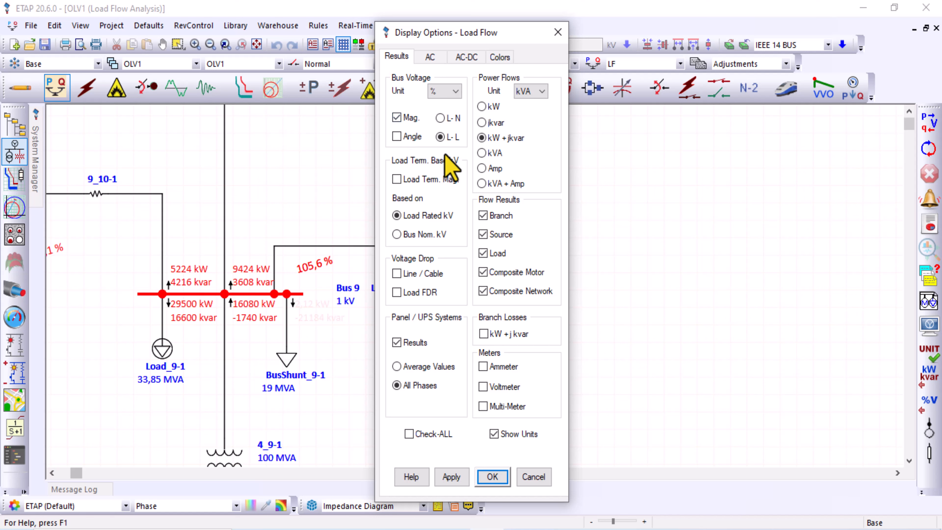
pyautogui.click(448, 93)
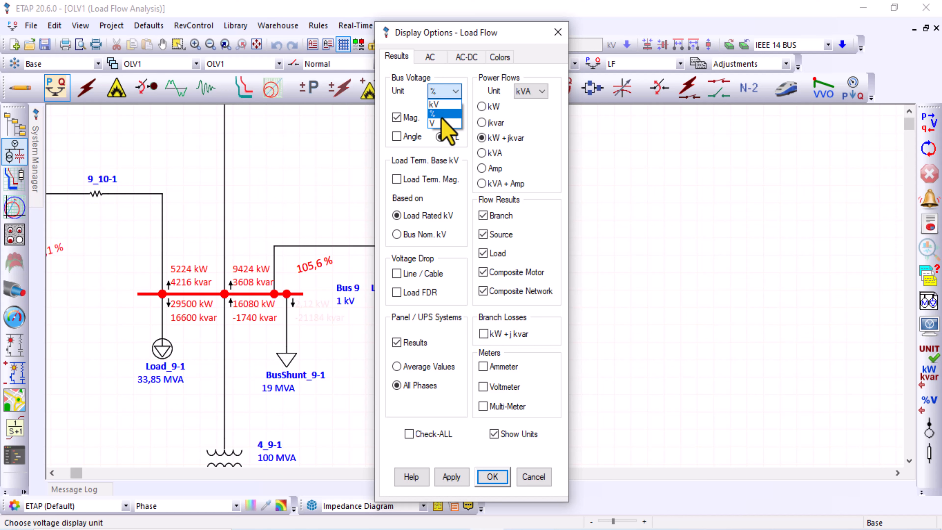
pyautogui.click(411, 116)
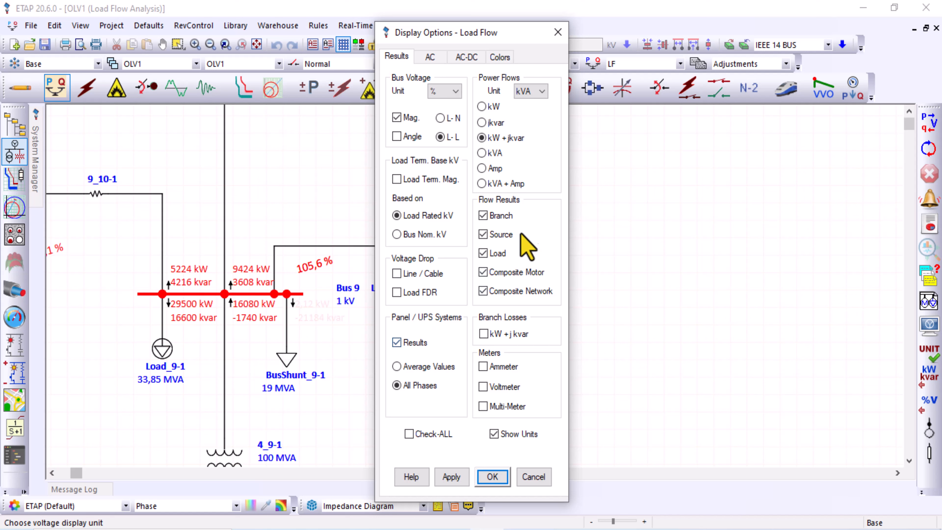
pyautogui.click(541, 91)
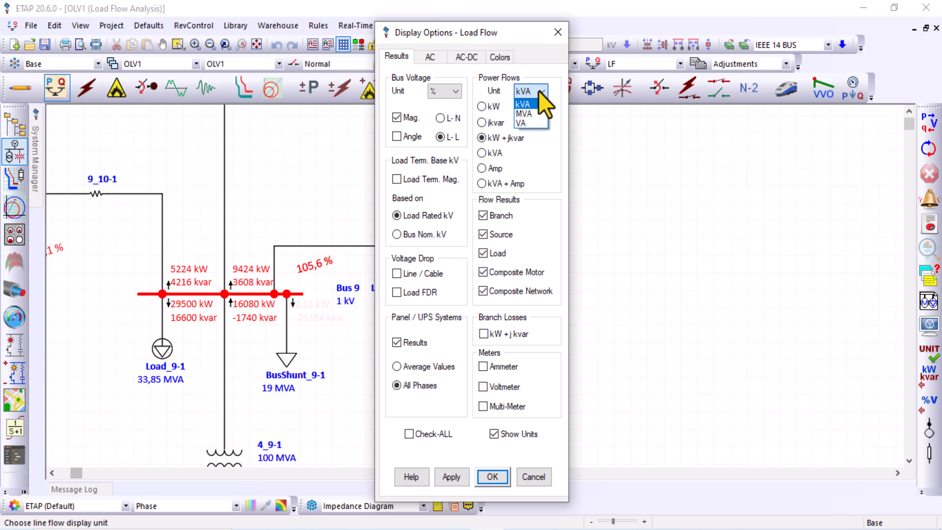
pyautogui.click(540, 92)
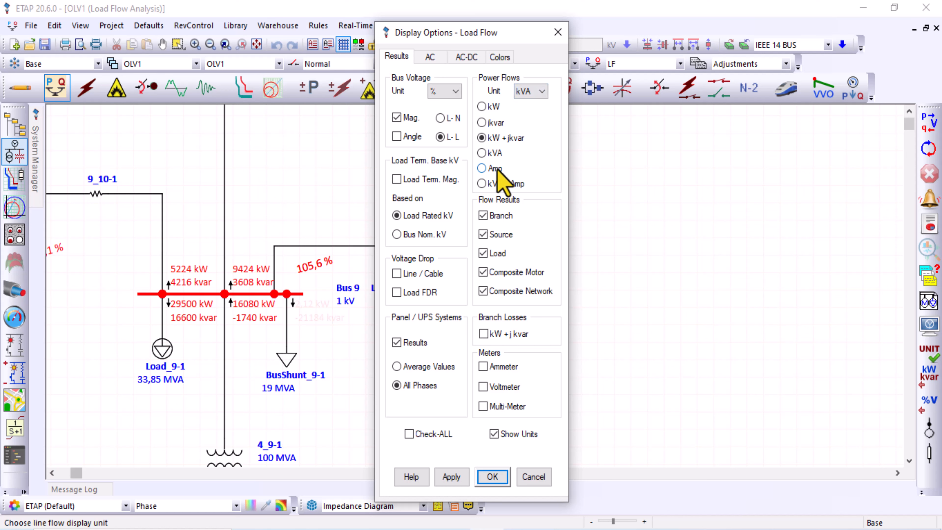
pyautogui.click(485, 122)
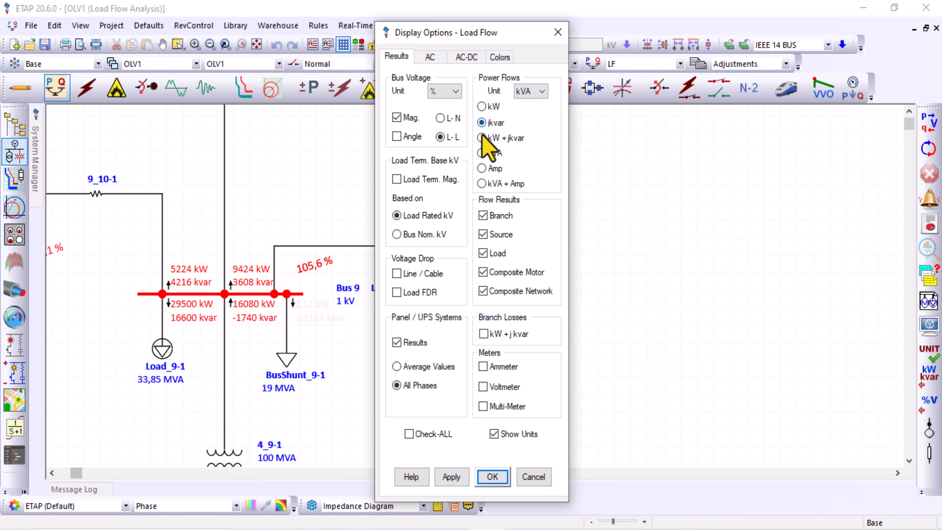
pyautogui.click(482, 138)
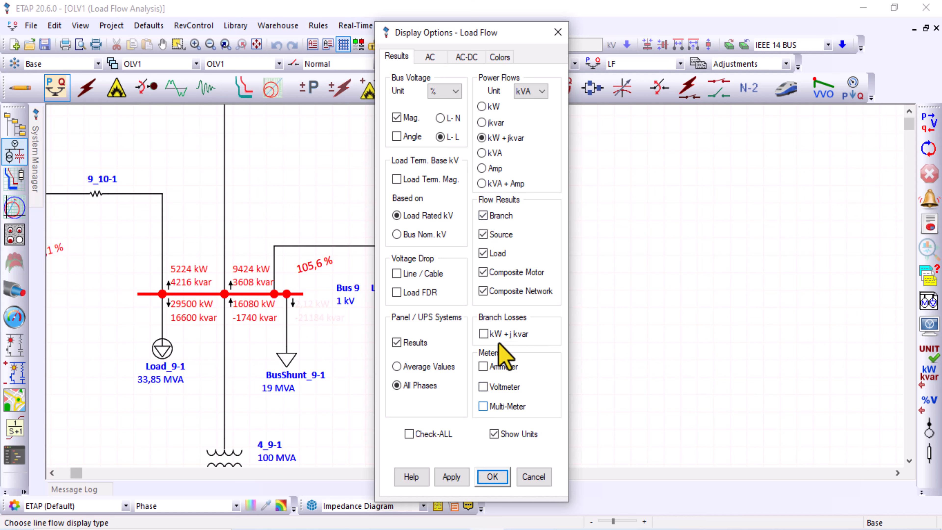
# - Review the AC annotation options, including those for transformers, recheck the results options and accept the load flow display options
pyautogui.click(430, 56)
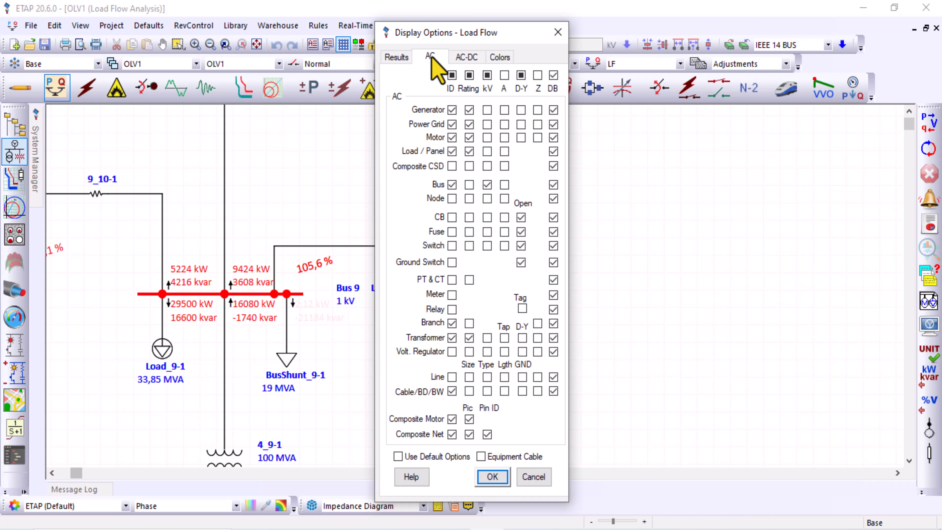
pyautogui.click(470, 338)
pyautogui.click(522, 338)
pyautogui.click(396, 56)
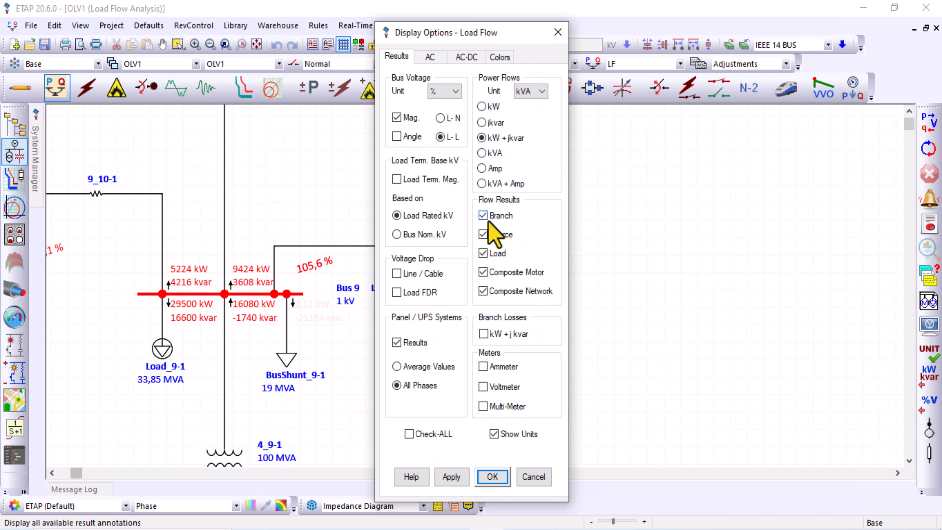
pyautogui.click(493, 477)
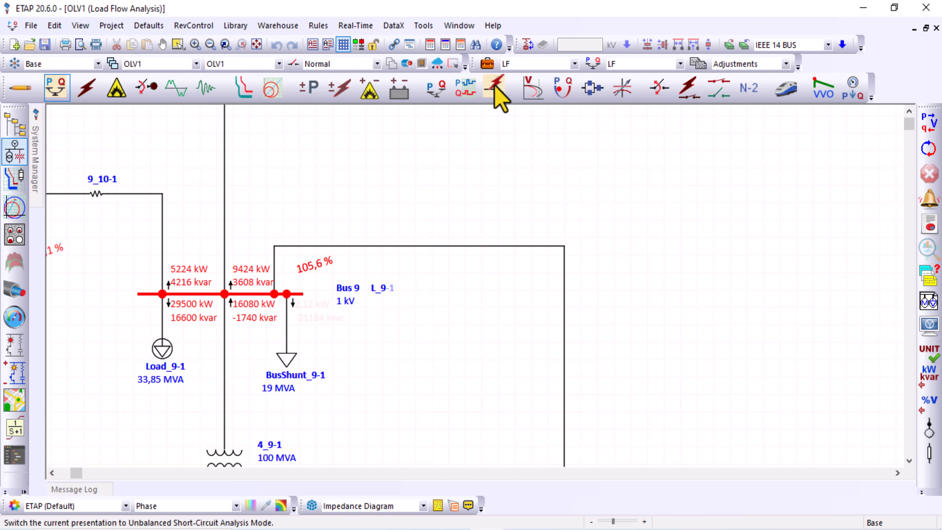
# - Review the LF study case's solution method, loading, adjustment, alert and emergency settings, and close it without changes
pyautogui.click(488, 64)
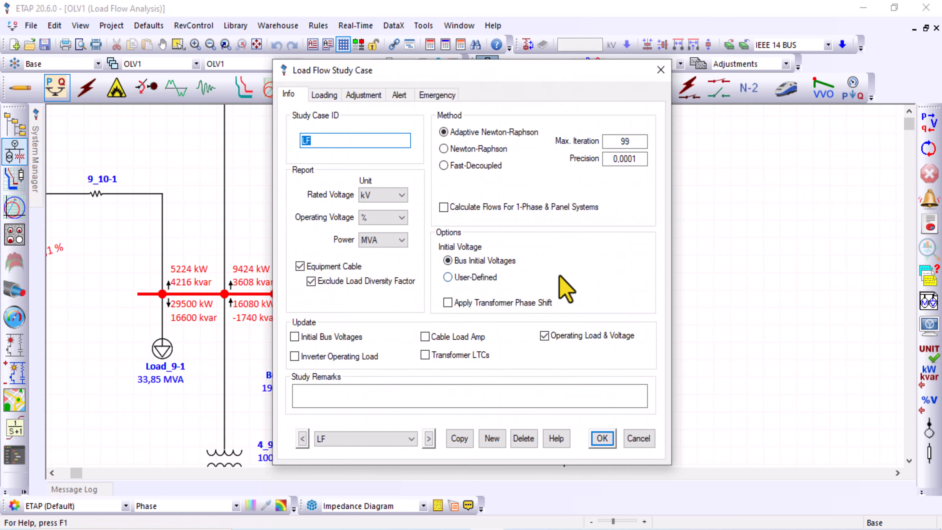
pyautogui.moveTo(459, 70); pyautogui.dragTo(447, 118)
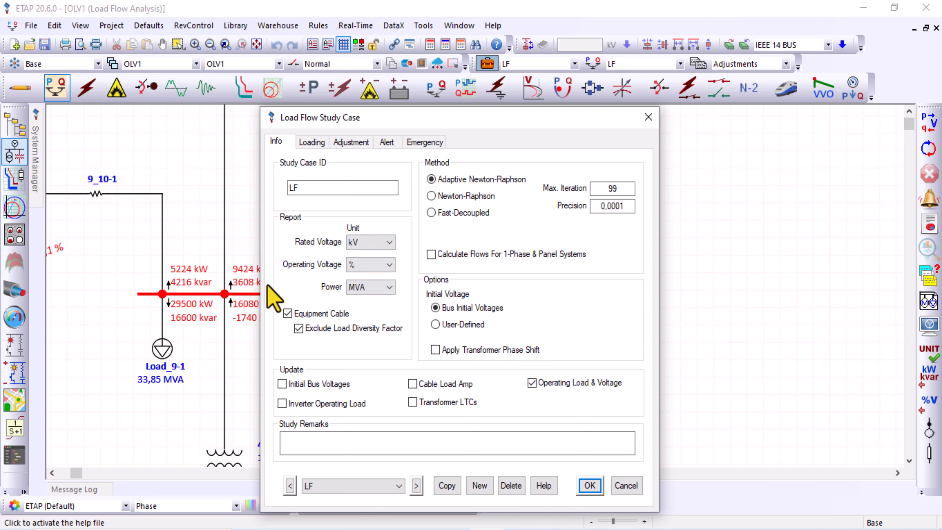
pyautogui.click(310, 142)
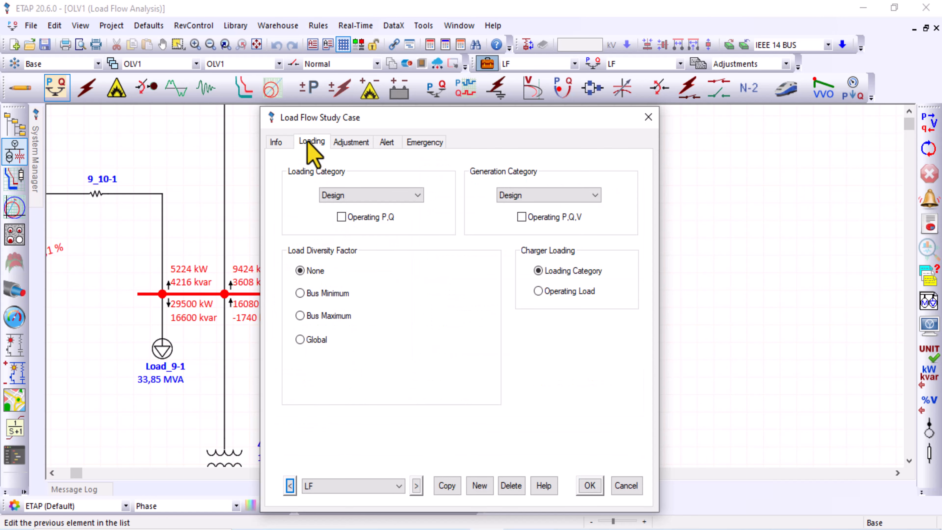
pyautogui.click(352, 142)
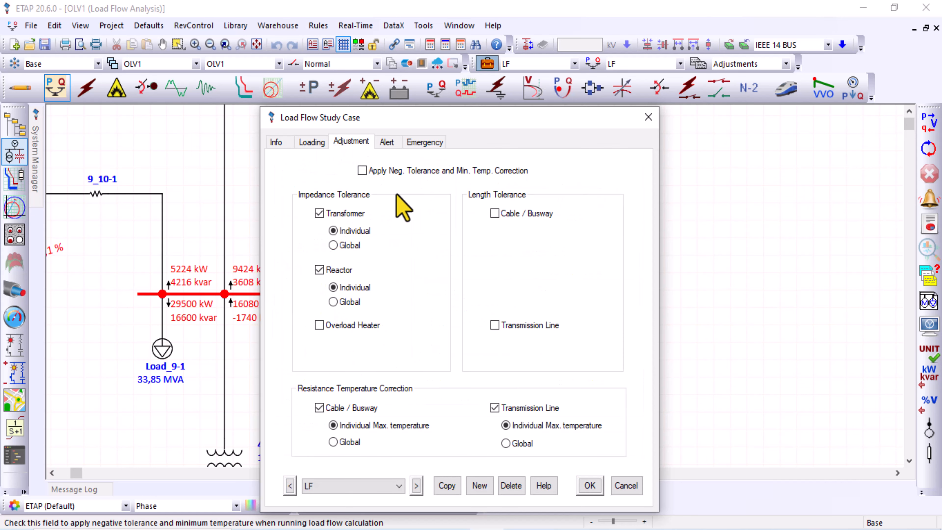
pyautogui.click(384, 143)
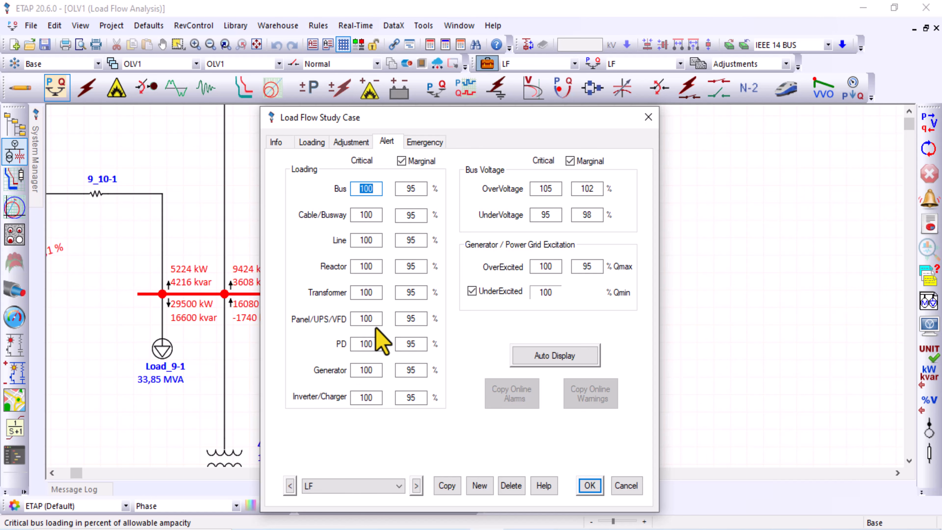
pyautogui.click(424, 143)
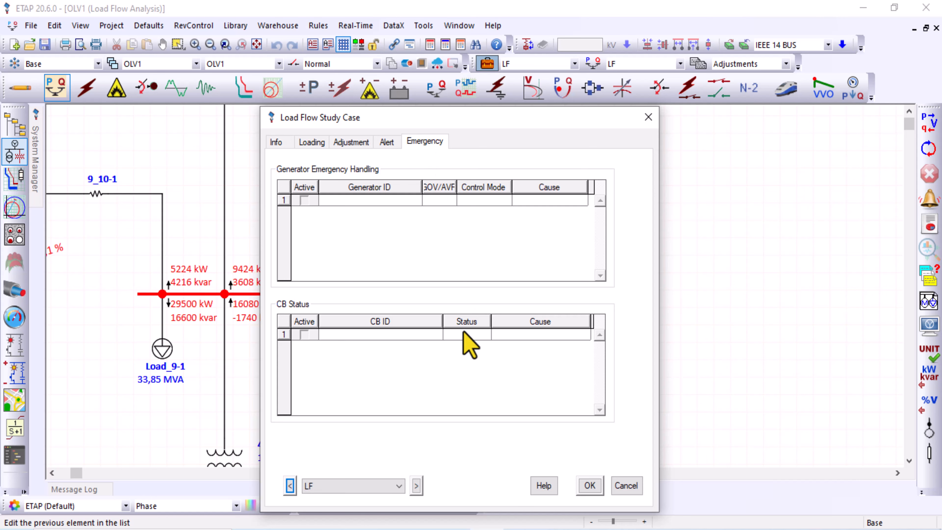
pyautogui.click(648, 117)
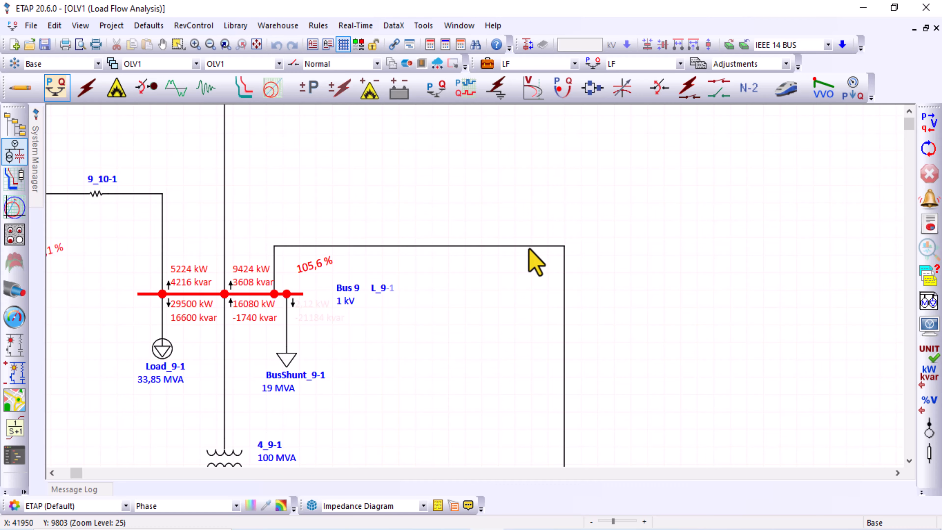
# - Examine the load flow power and voltage results across the diagram, from Buses 9 to 14 down to Buses 6, 5 and 4
pyautogui.scroll(-2, 526, 256)
pyautogui.scroll(-5, 526, 260)
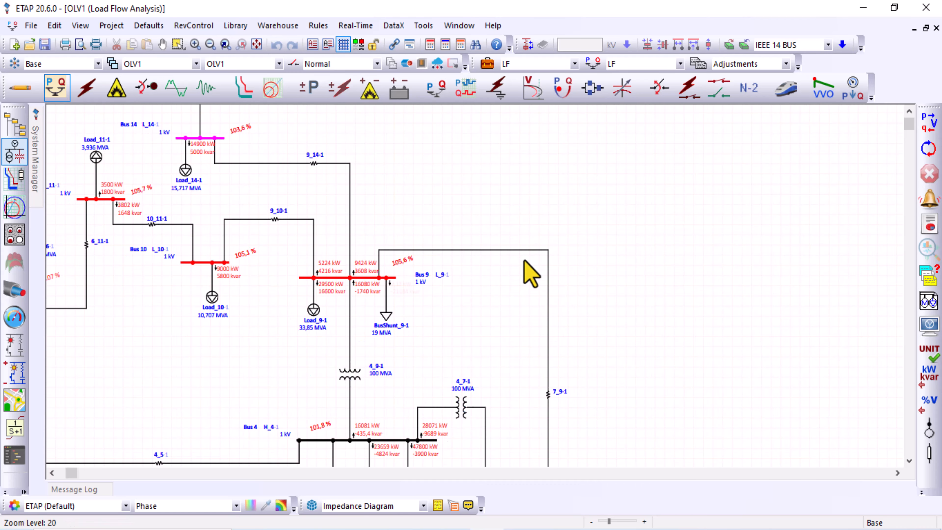
pyautogui.scroll(6, 170, 254)
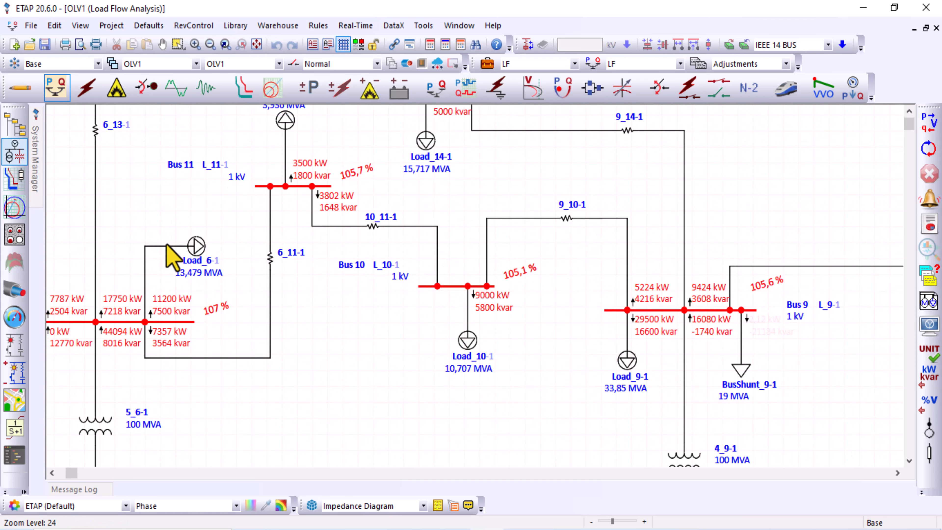
pyautogui.scroll(-4, 462, 256)
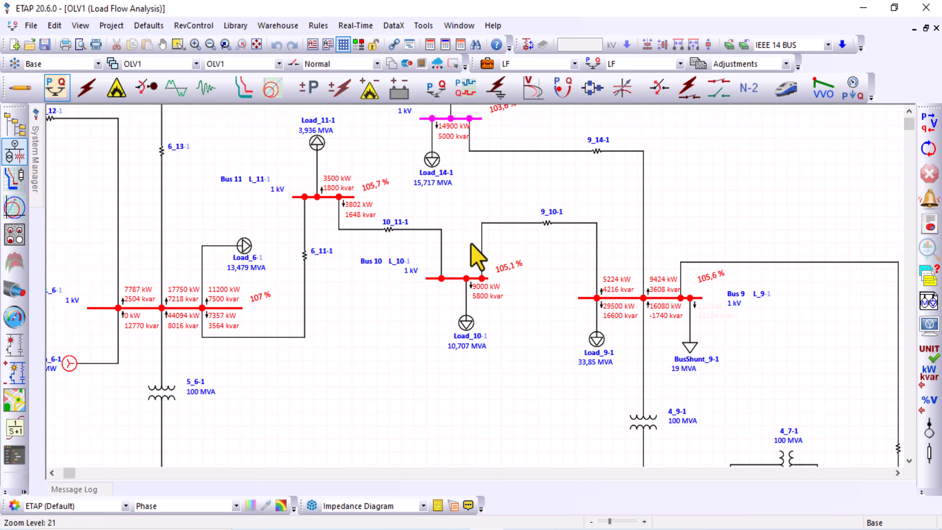
pyautogui.scroll(-3, 464, 260)
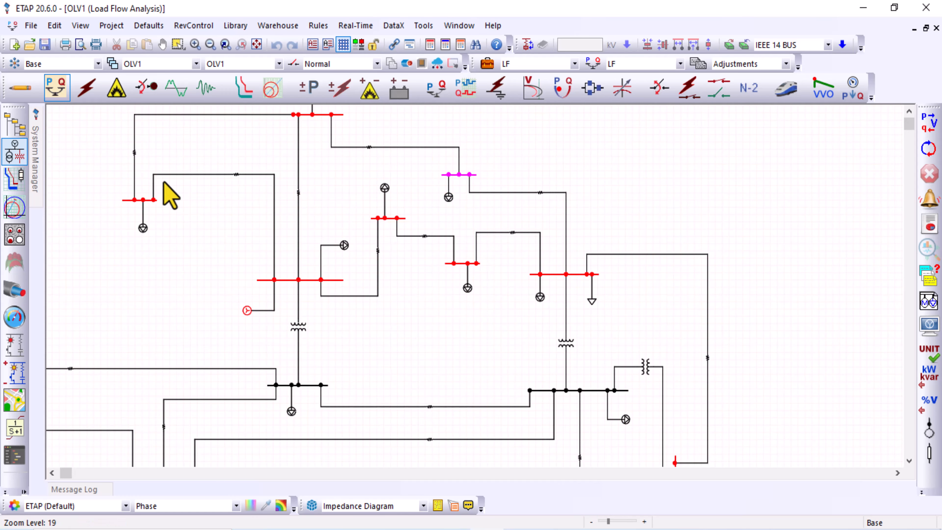
pyautogui.scroll(6, 168, 195)
pyautogui.scroll(-4, 169, 195)
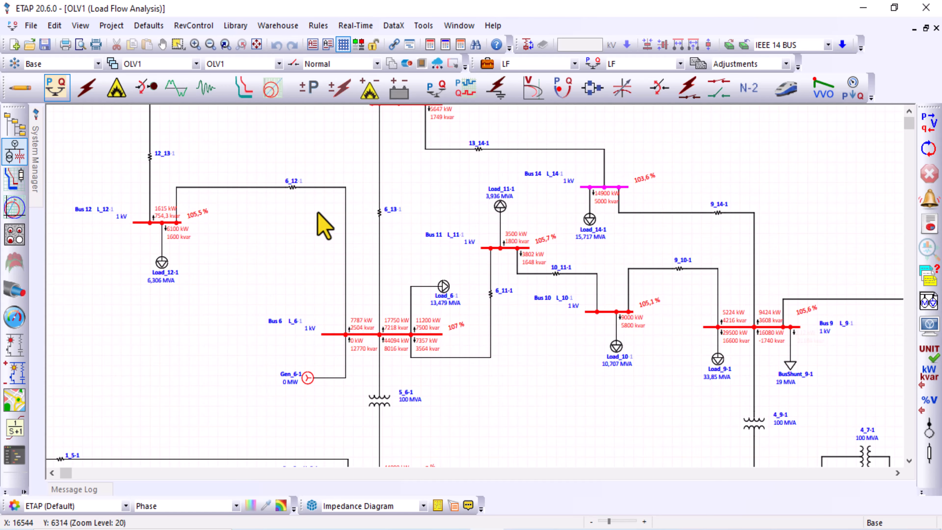
pyautogui.scroll(-2, 324, 227)
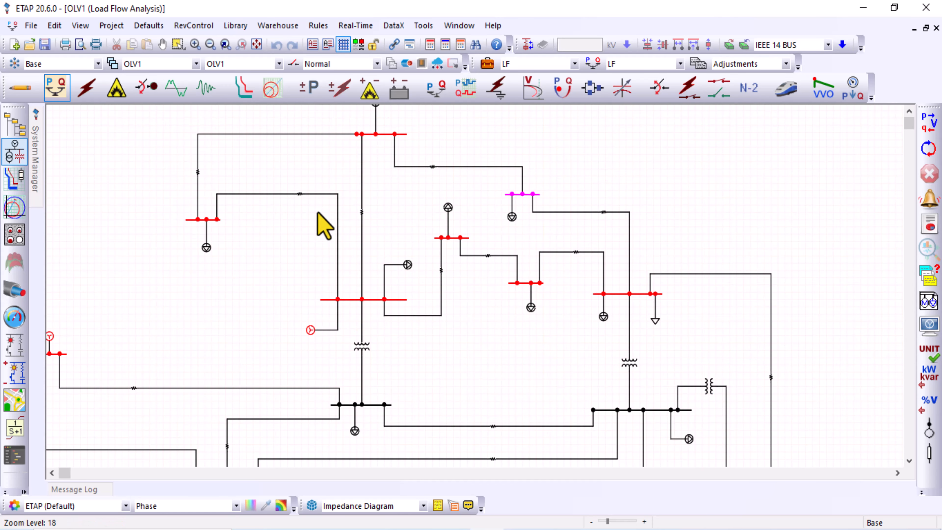
pyautogui.scroll(3, 325, 226)
pyautogui.scroll(1, 325, 226)
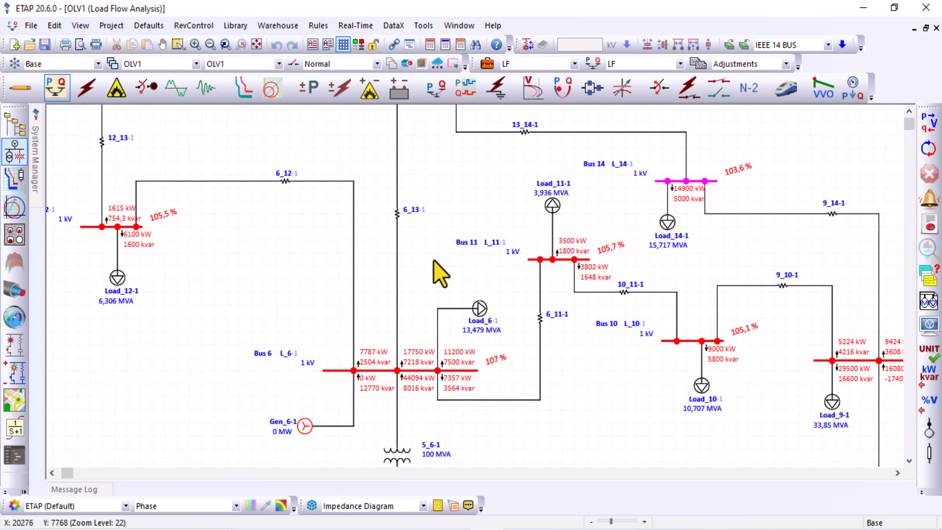
pyautogui.scroll(3, 440, 275)
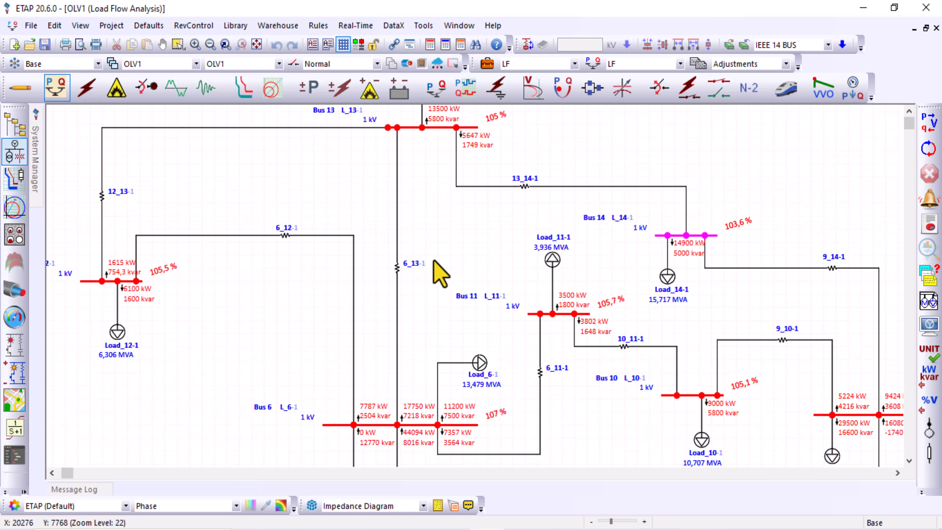
pyautogui.scroll(-8, 440, 274)
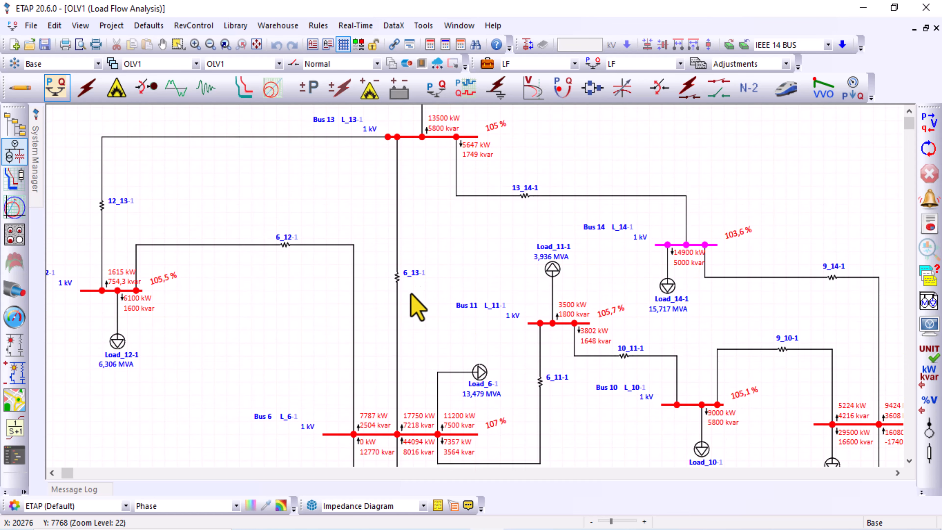
pyautogui.scroll(-7, 402, 303)
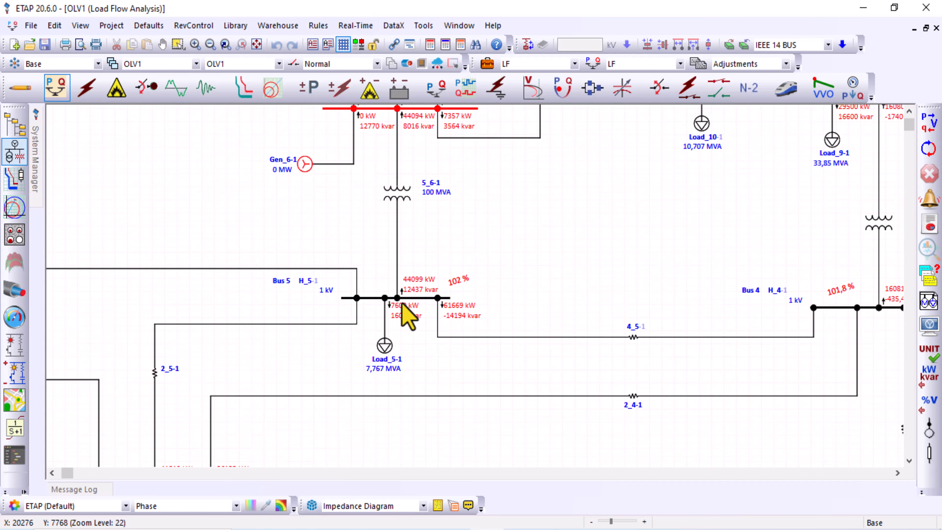